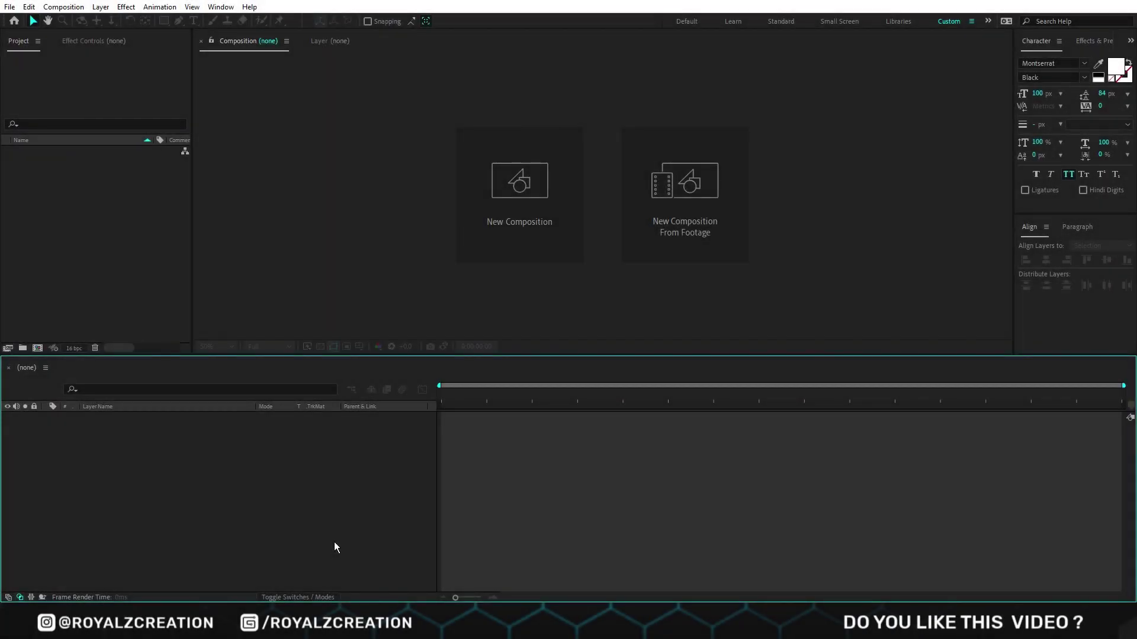
Step: Create a new composition named Main
click(501, 231)
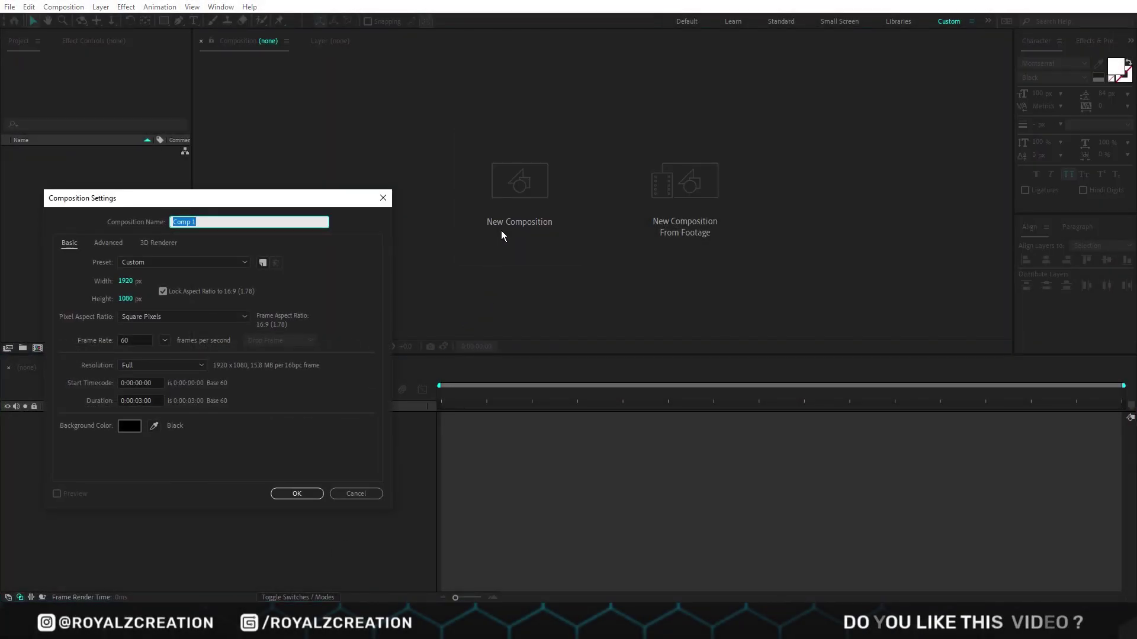
text(Main)
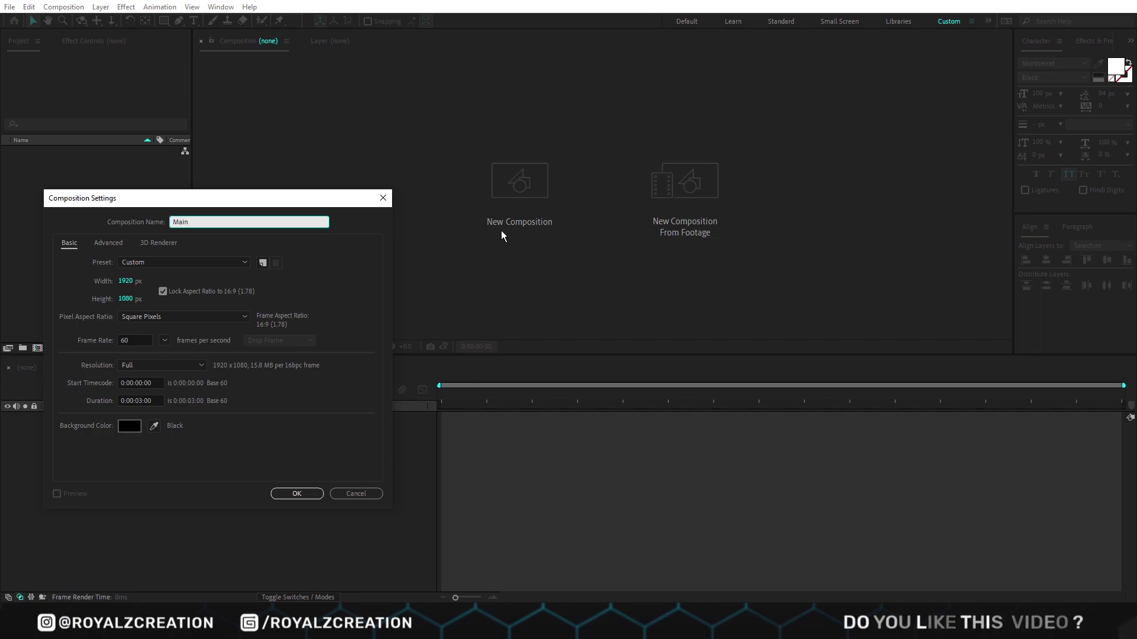
key(Return)
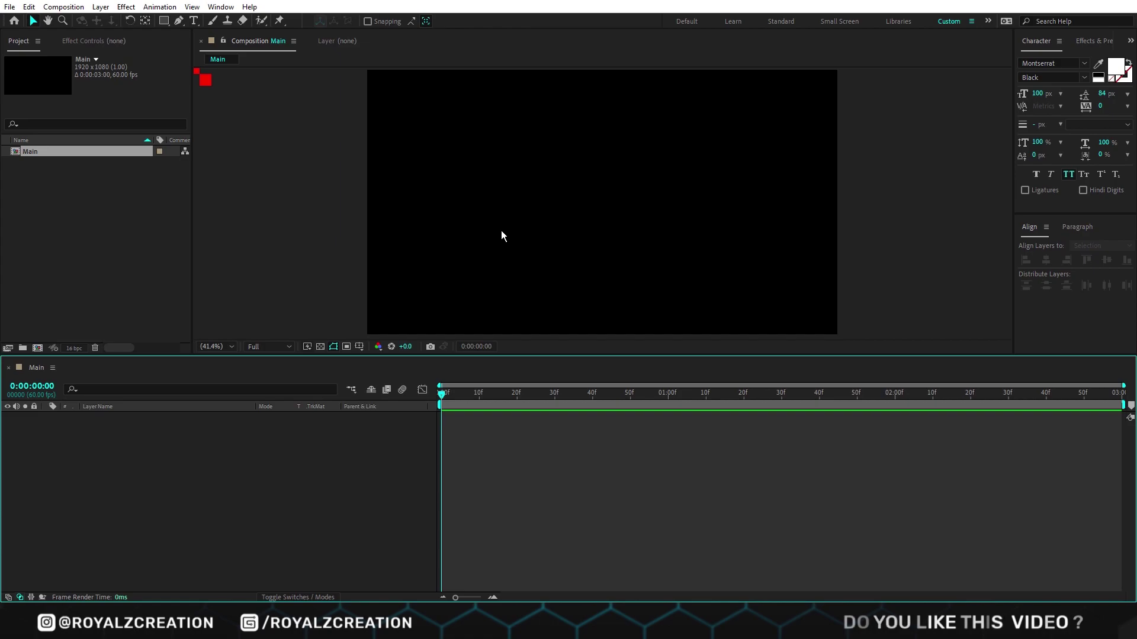
Step: Write a two-line text layer reading 'Boom' over 'Typo'
click(193, 21)
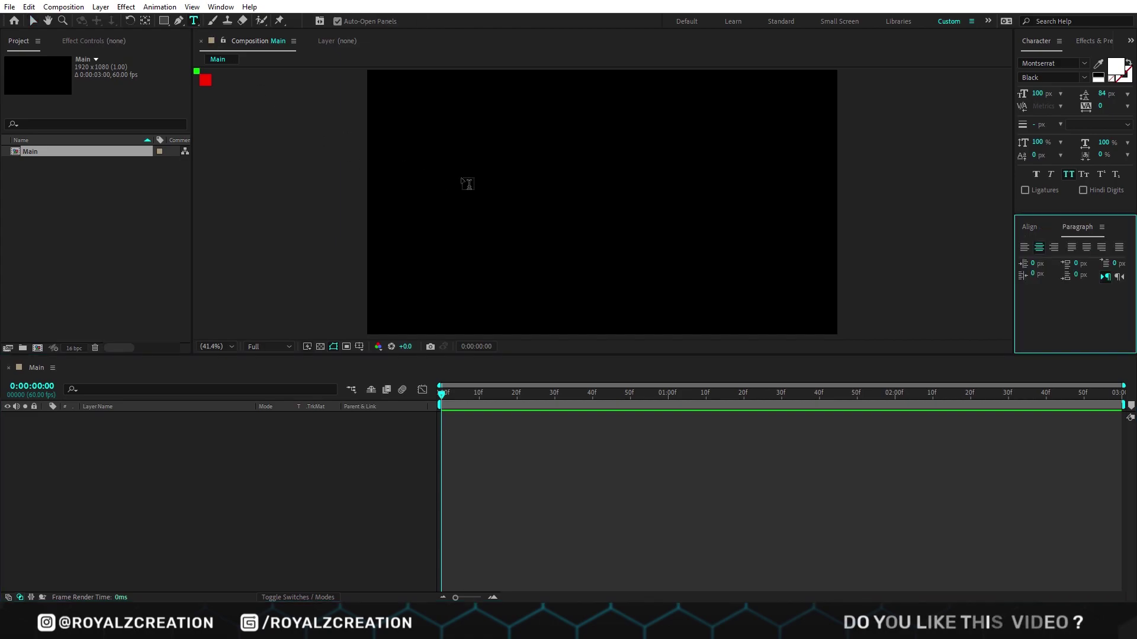
click(547, 184)
text(Boom)
key(Return)
text(Typo)
key(ctrl+a)
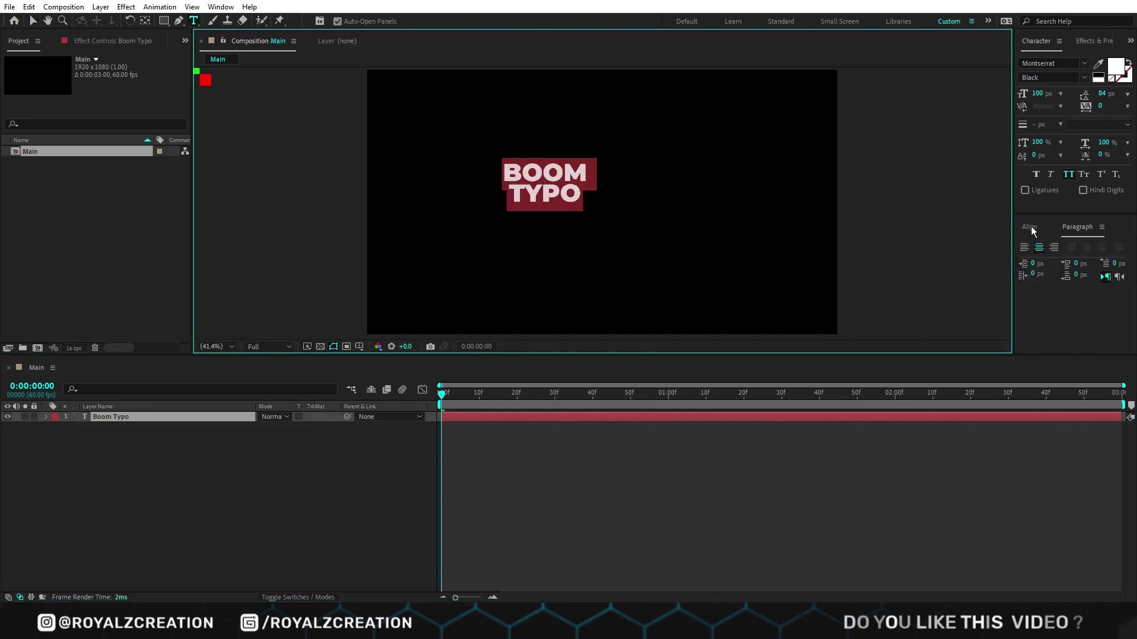
Step: Centre the text horizontally and vertically in the composition with the Align panel
click(1030, 228)
click(1045, 259)
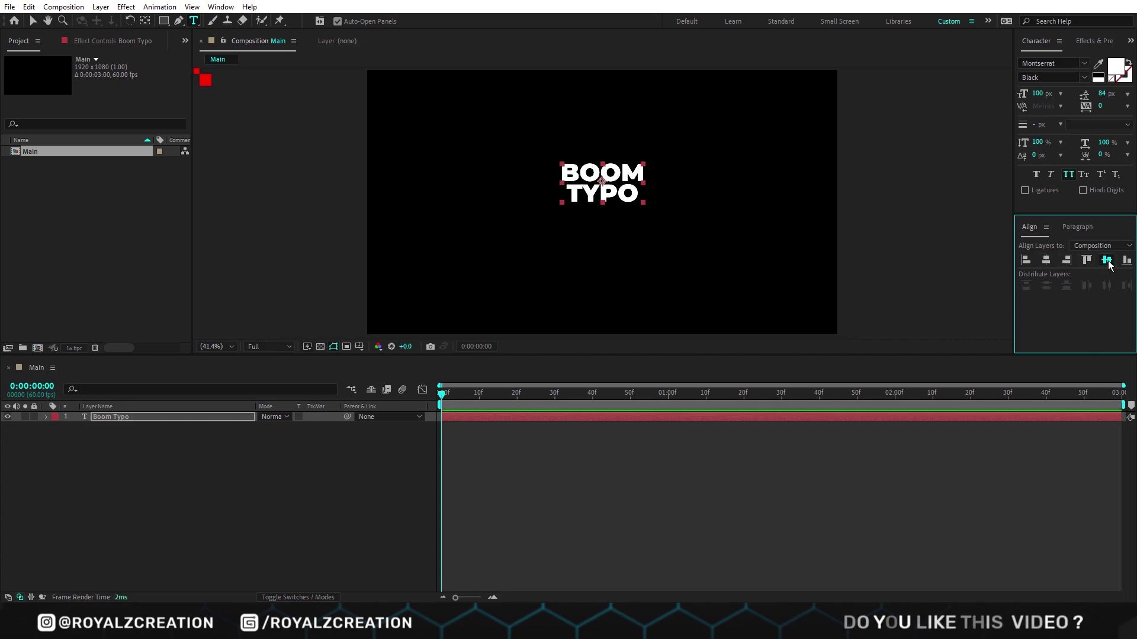
click(1106, 260)
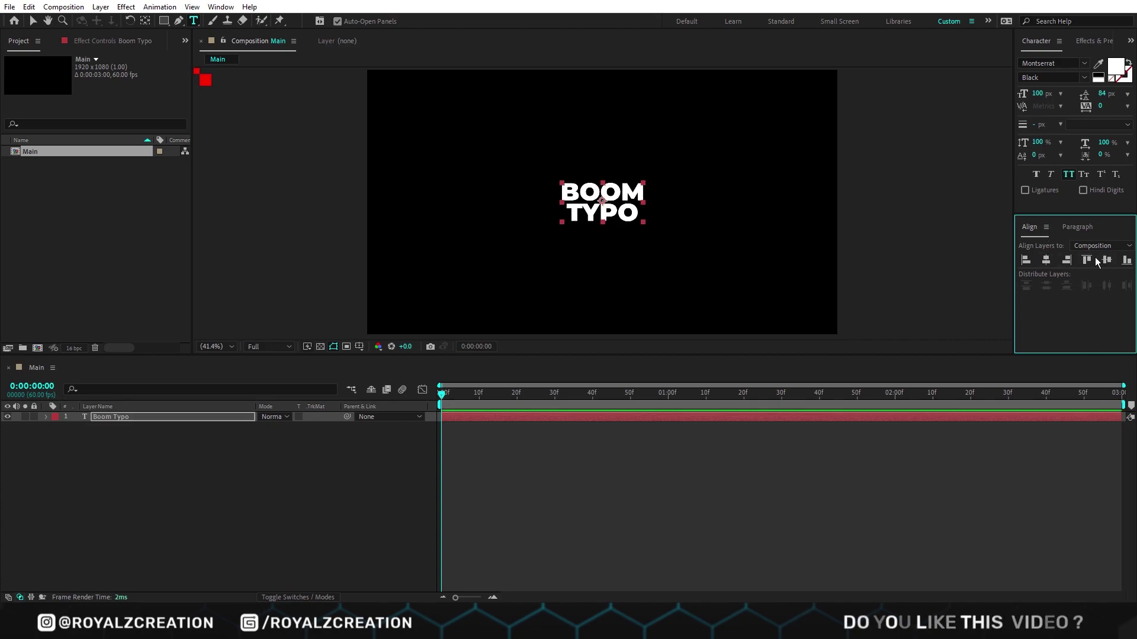
click(157, 417)
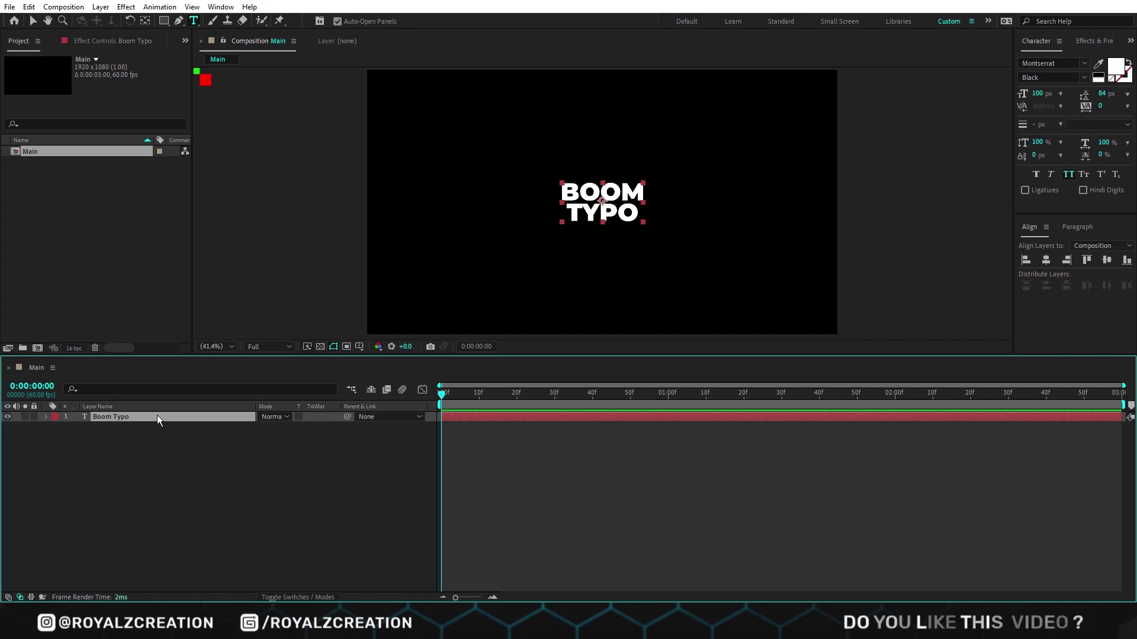
Step: Pre-compose the text layer as 'Text' and scale it to 135%
key(ctrl+shift+c)
text(Text)
key(Return)
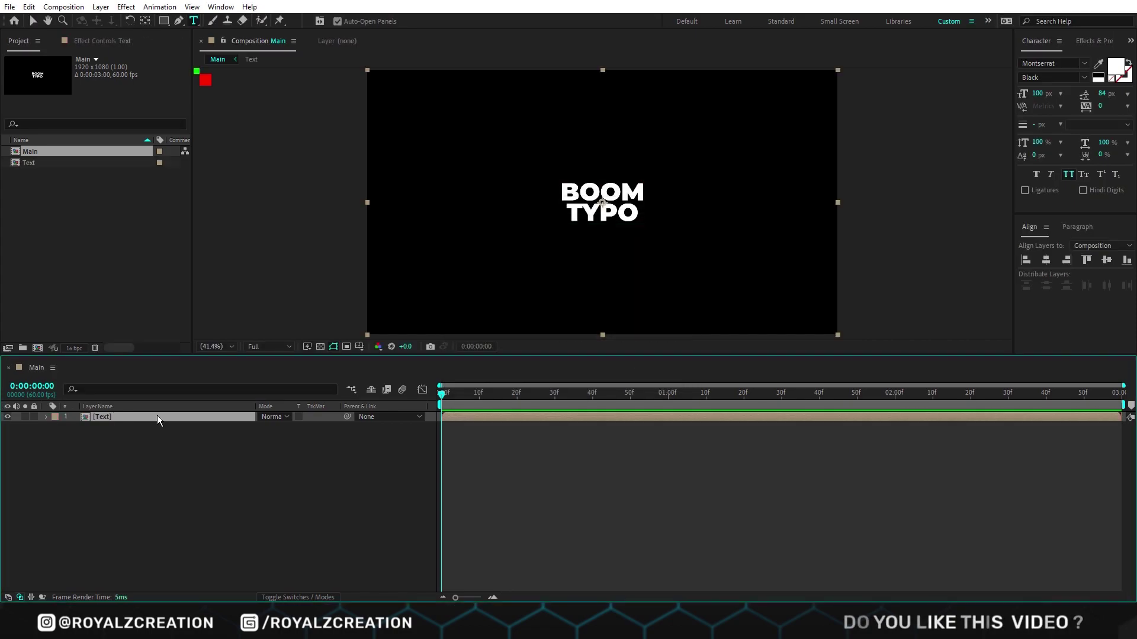
key(s)
click(276, 427)
text(135)
click(290, 451)
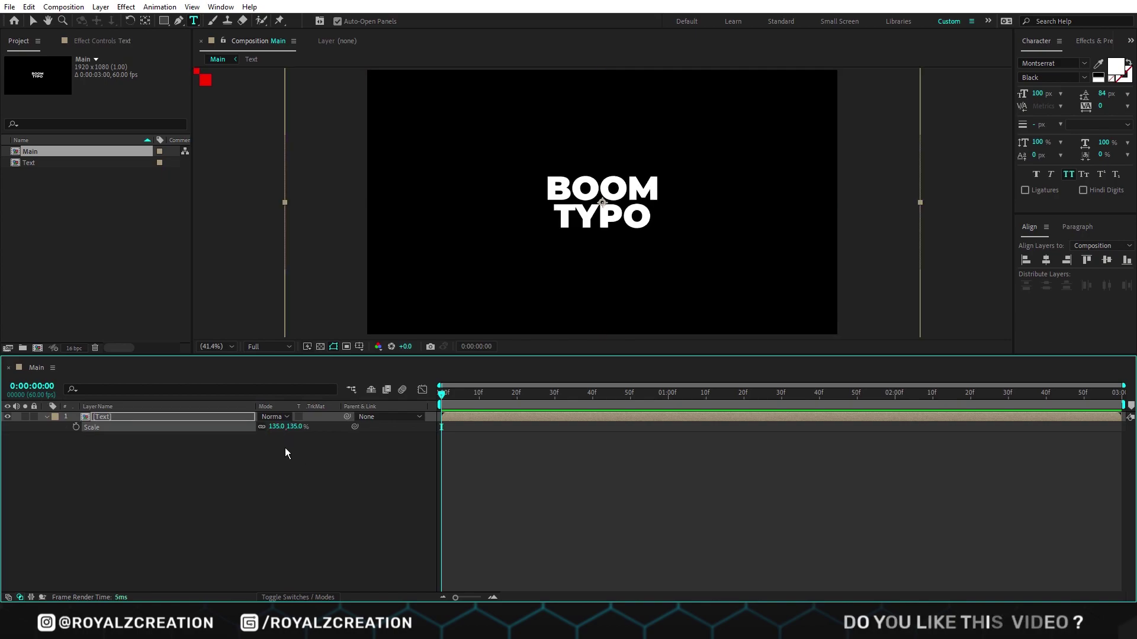
Step: Apply CC Lens to the [Text] layer with its Size at 0 at the start
click(206, 417)
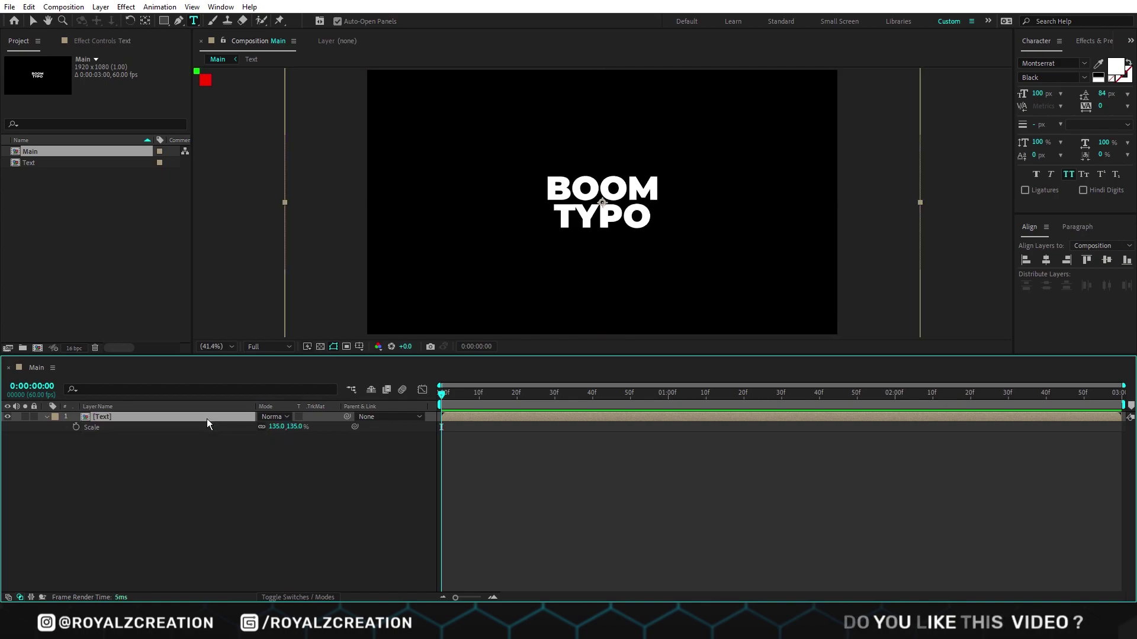
click(1085, 41)
text(cc le)
double_click(1058, 82)
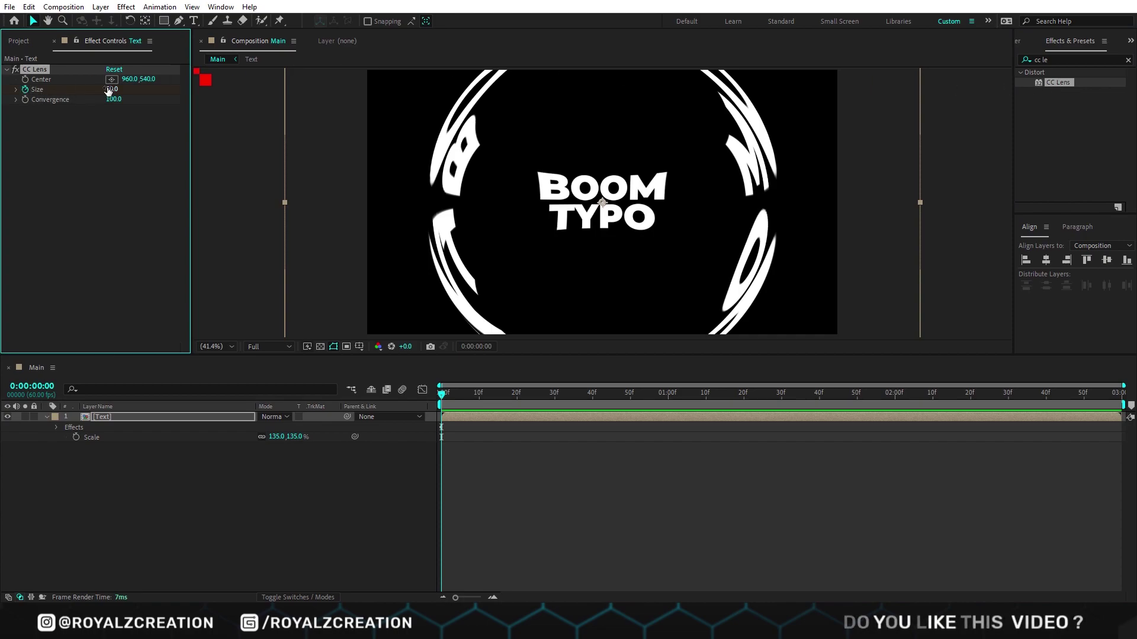
drag(108, 91, 119, 92)
Step: Keyframe CC Lens Size to 100 at 0:00:01:30 and scrub to check the burst
key(u)
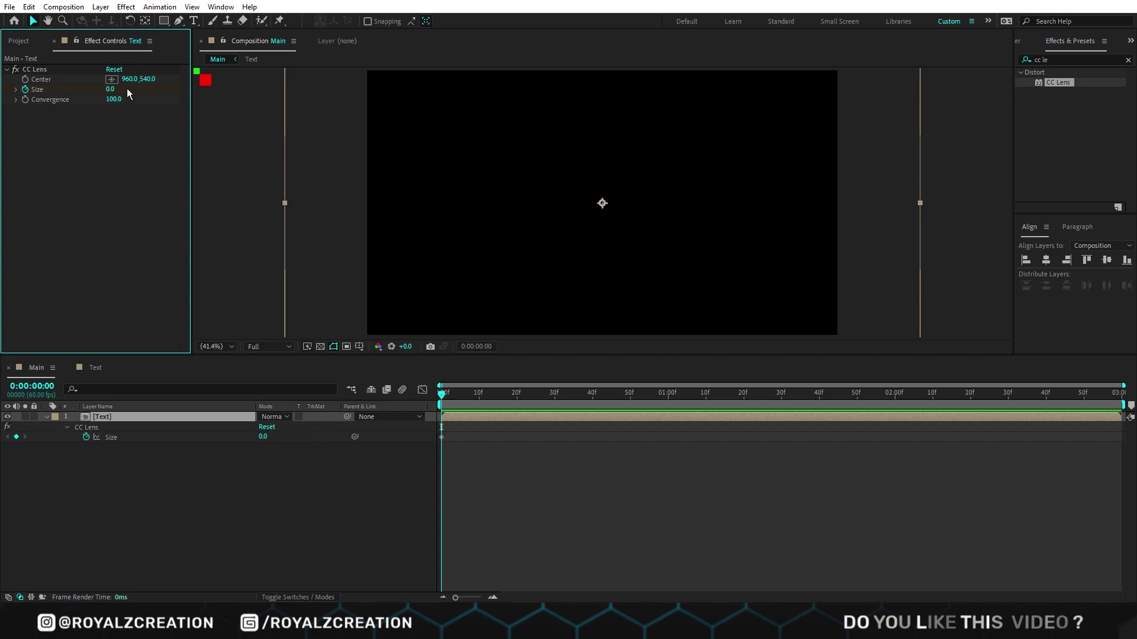
key(shift+s)
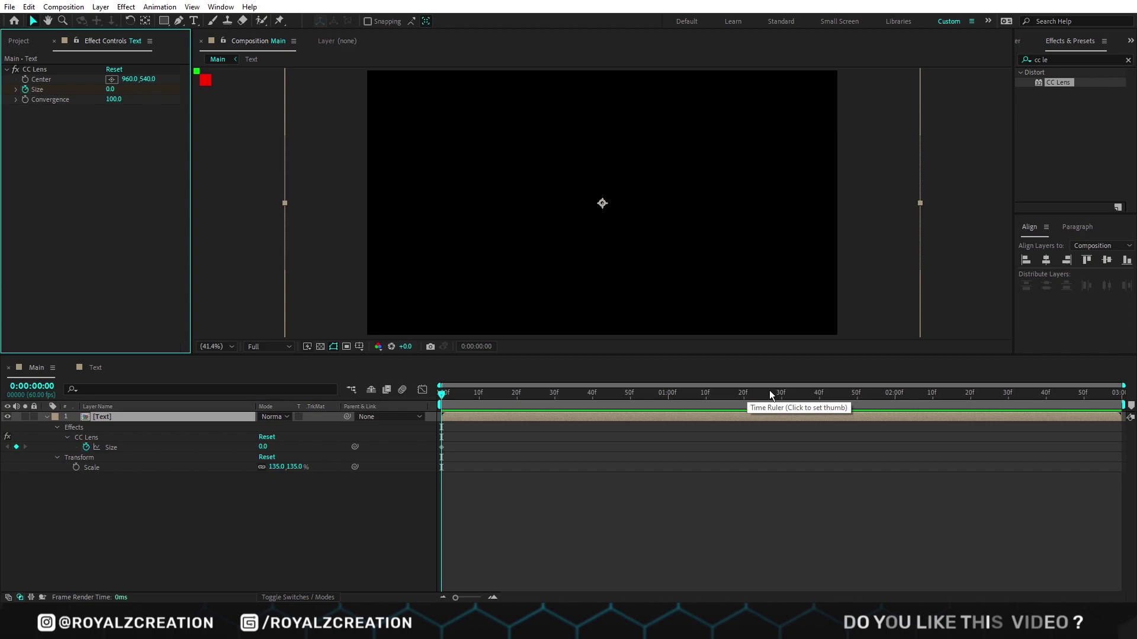
click(781, 394)
click(113, 90)
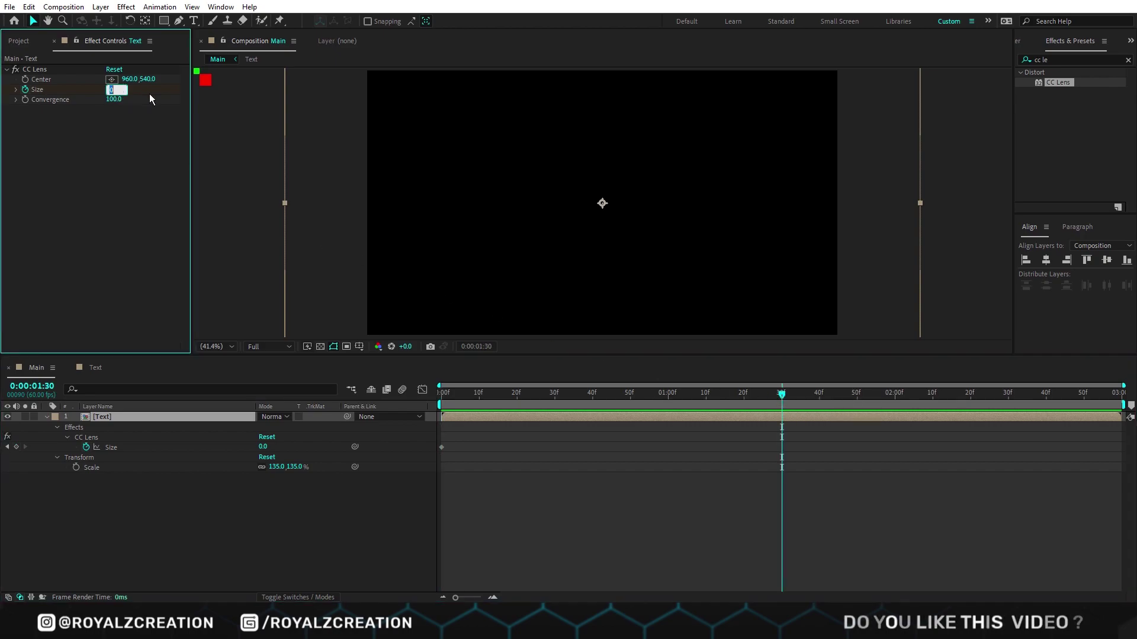
text(100)
key(Return)
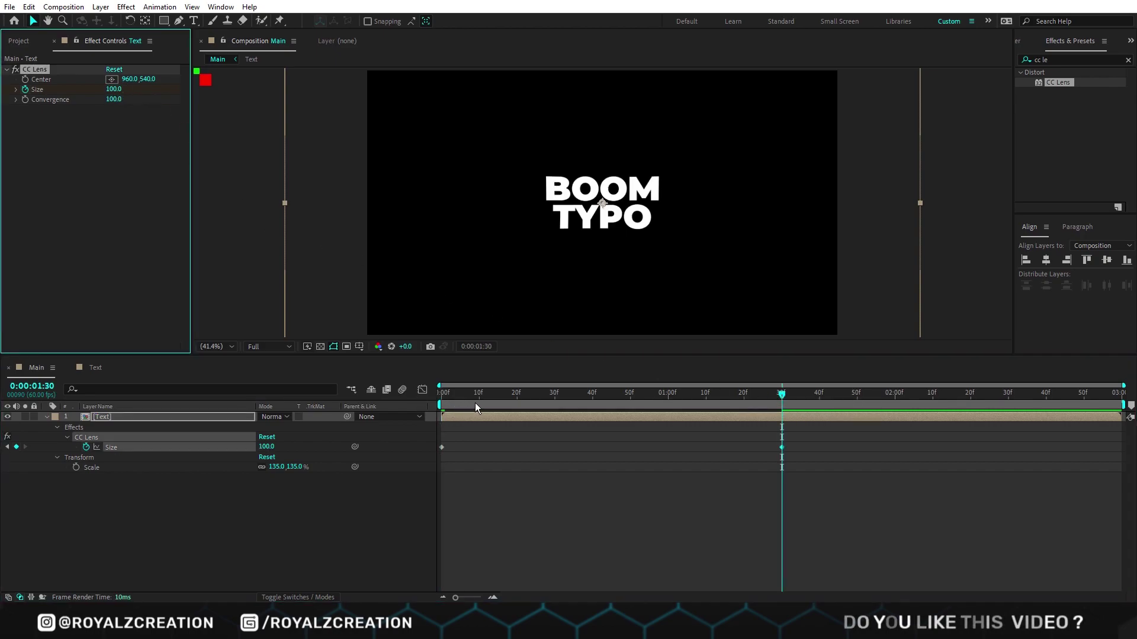
drag(475, 403, 773, 417)
Step: Apply Easy Ease to both CC Lens Size keyframes
click(798, 459)
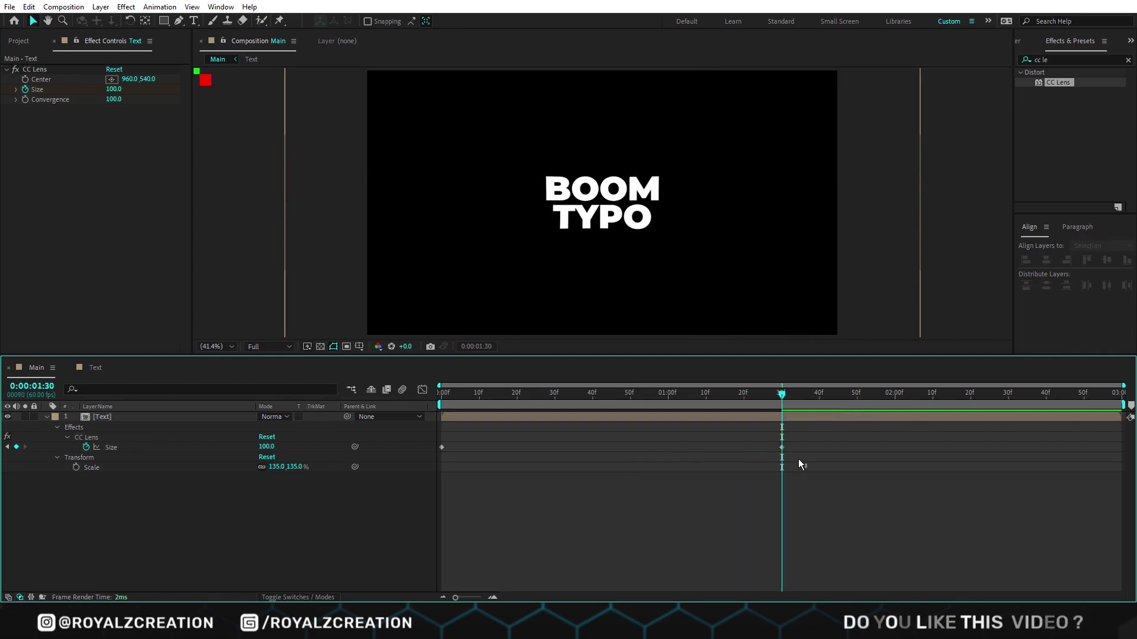
drag(805, 467, 435, 443)
right_click(441, 447)
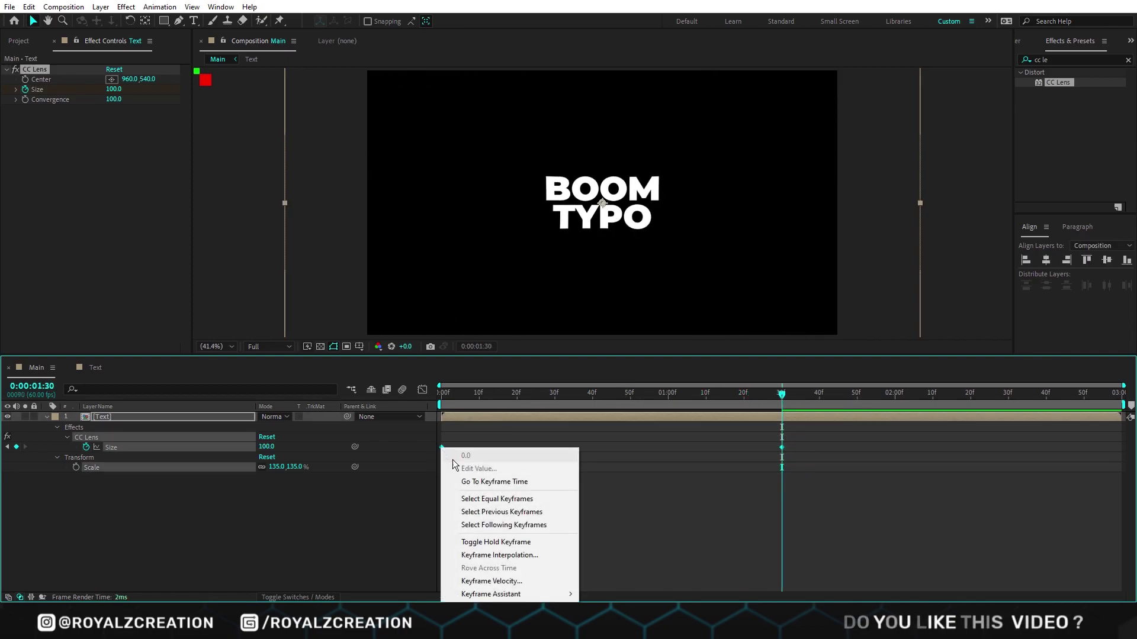
mouse_move(558, 592)
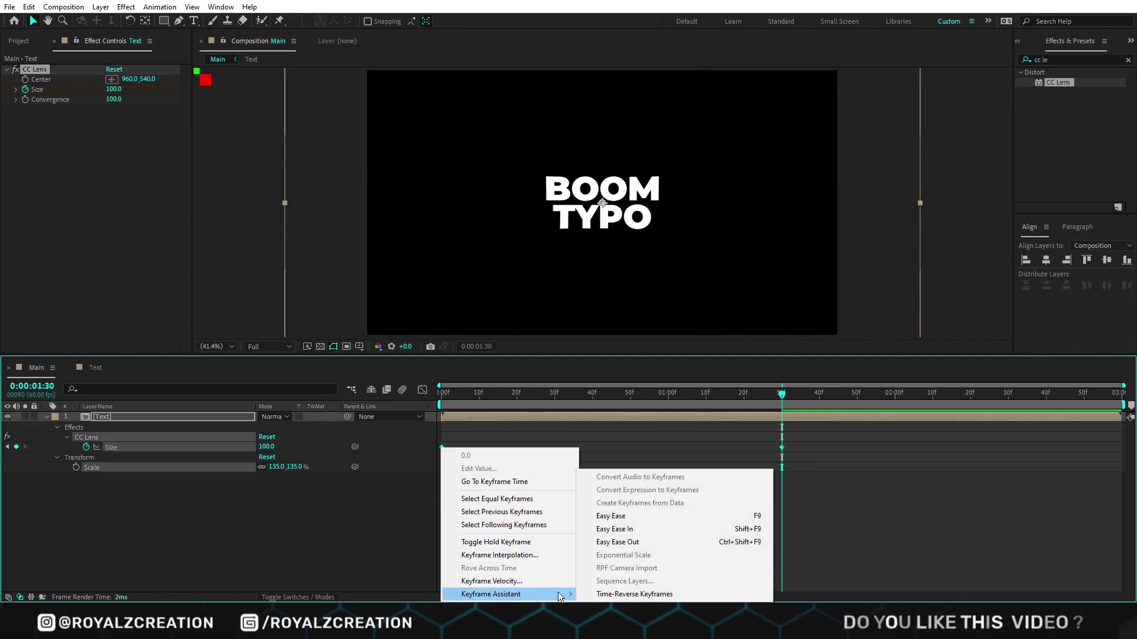
click(651, 516)
Step: Drag the influence handles in the Graph Editor into a steep speed peak, then preview
click(423, 389)
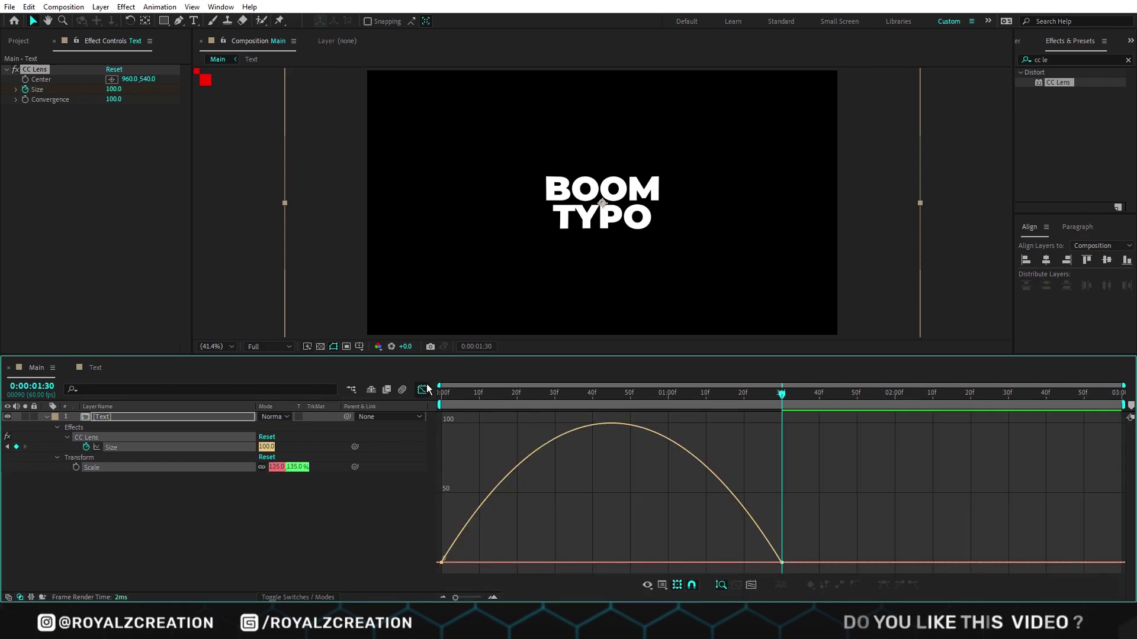
click(555, 393)
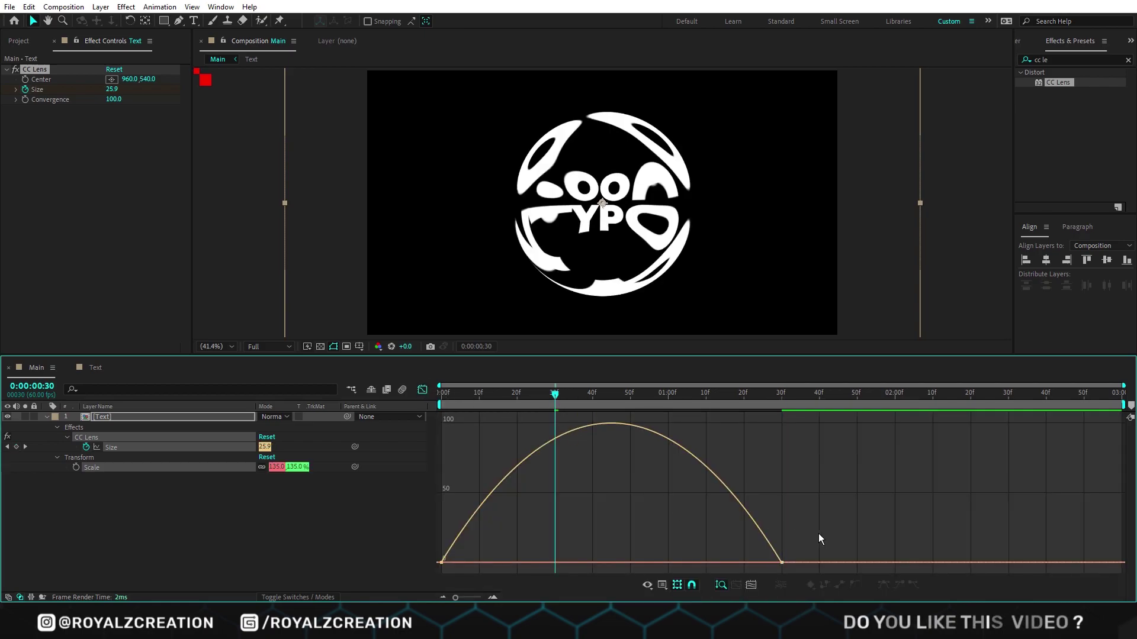
drag(818, 538, 436, 574)
drag(669, 558, 540, 560)
click(423, 390)
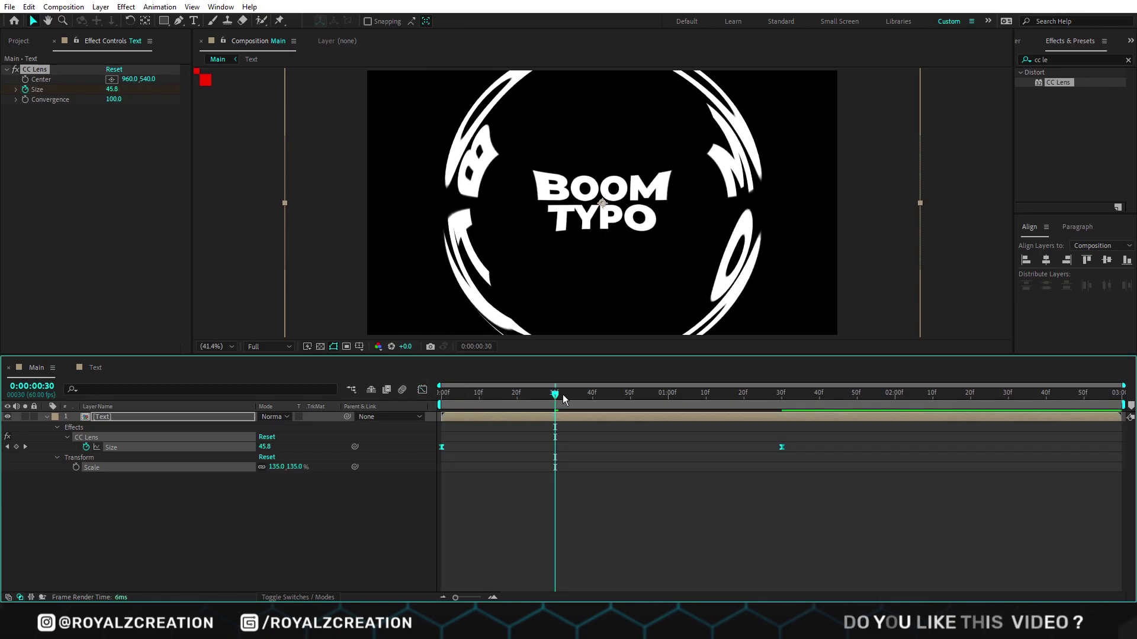
key(space)
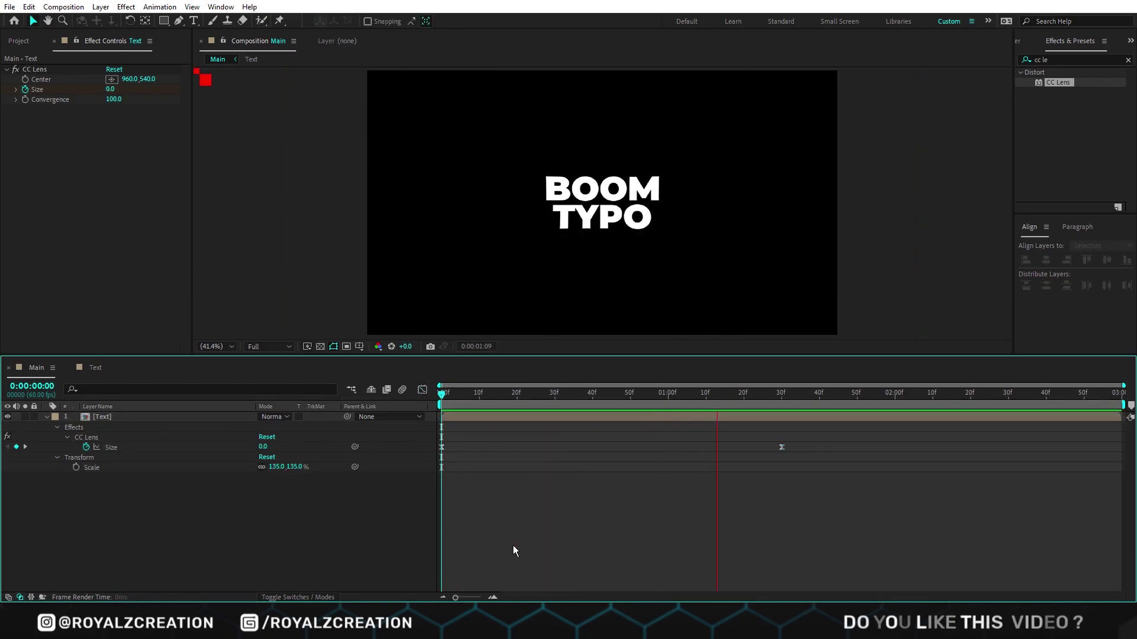
Step: Duplicate the [Text] layer and set layer 2's track matte to Alpha Inverted
key(space)
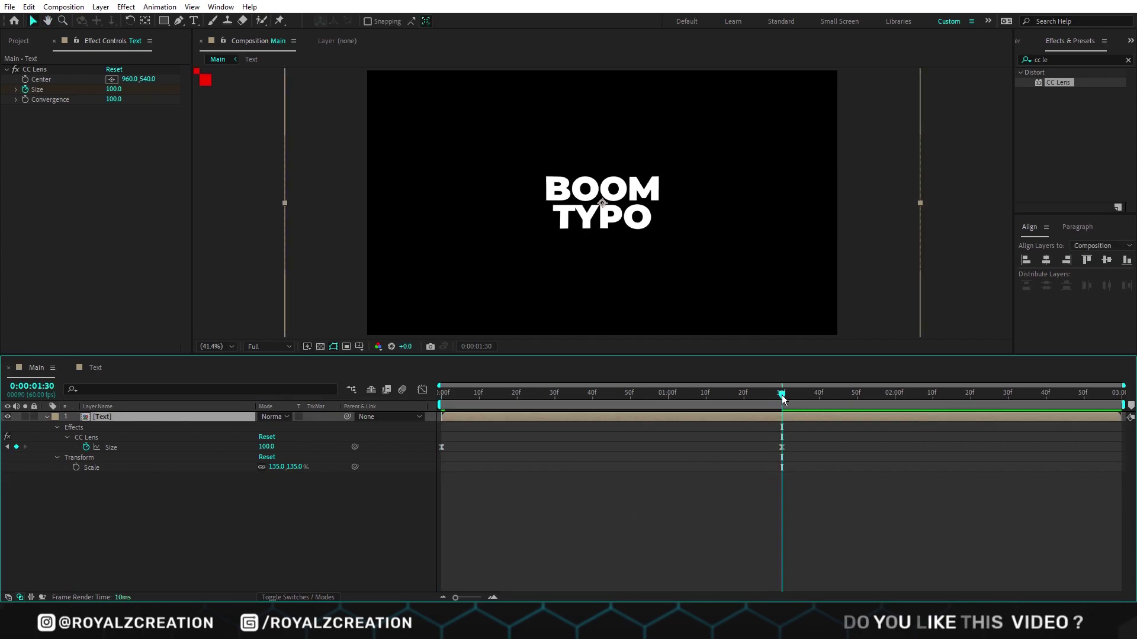
key(ctrl+d)
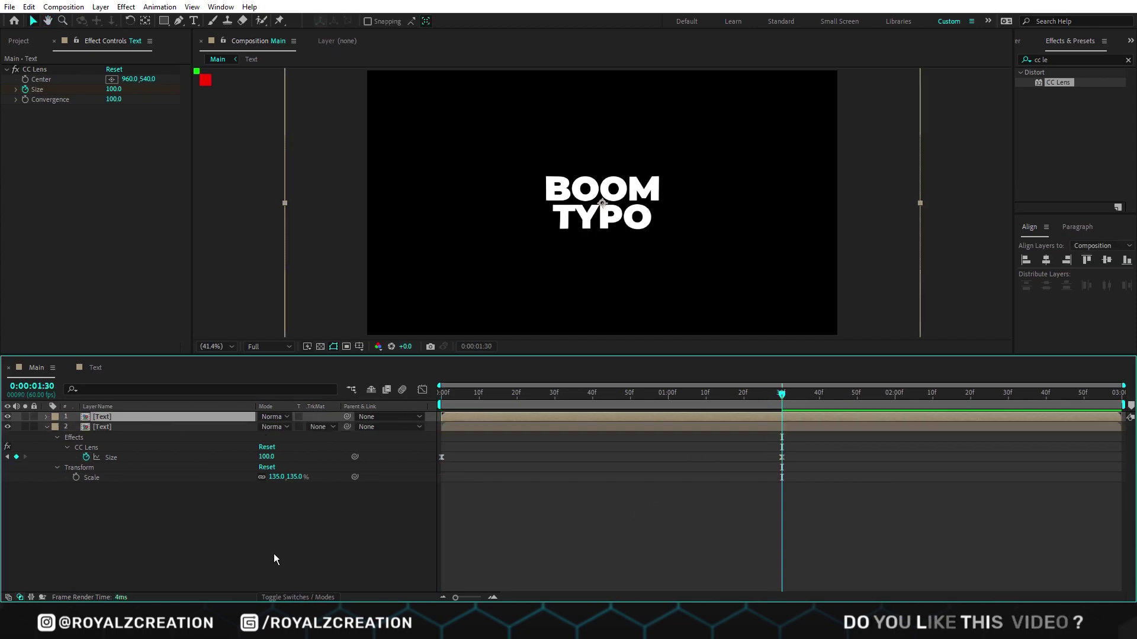
click(329, 427)
click(346, 470)
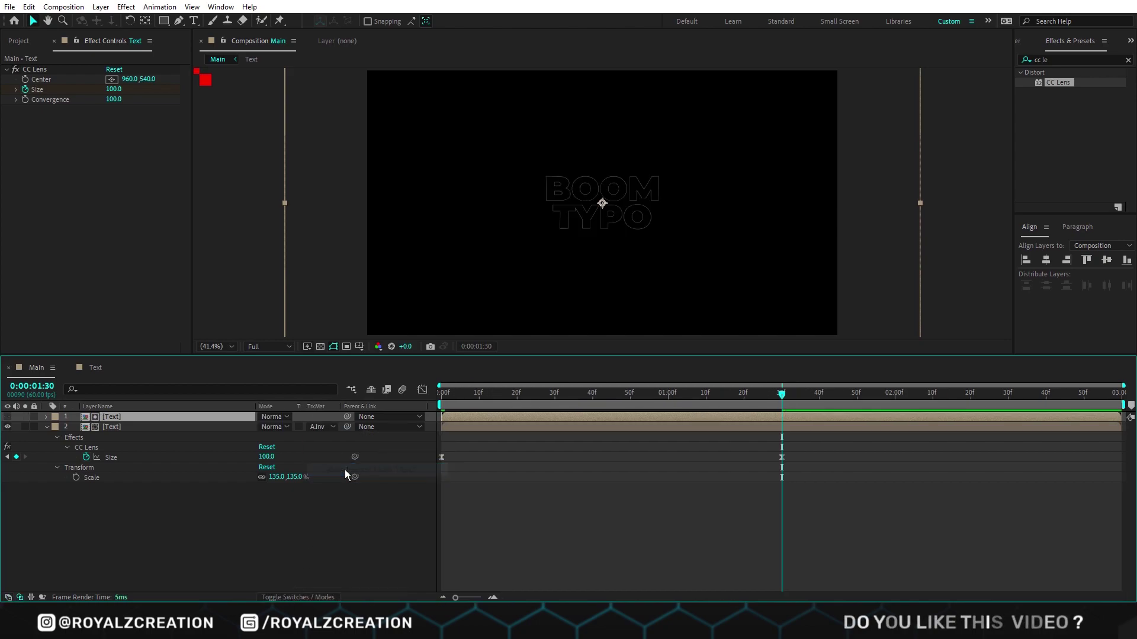
Step: Apply Simple Choker with Choke Matte 5 to the top copy, then duplicate both layers
click(1061, 59)
text(simpl)
double_click(1067, 103)
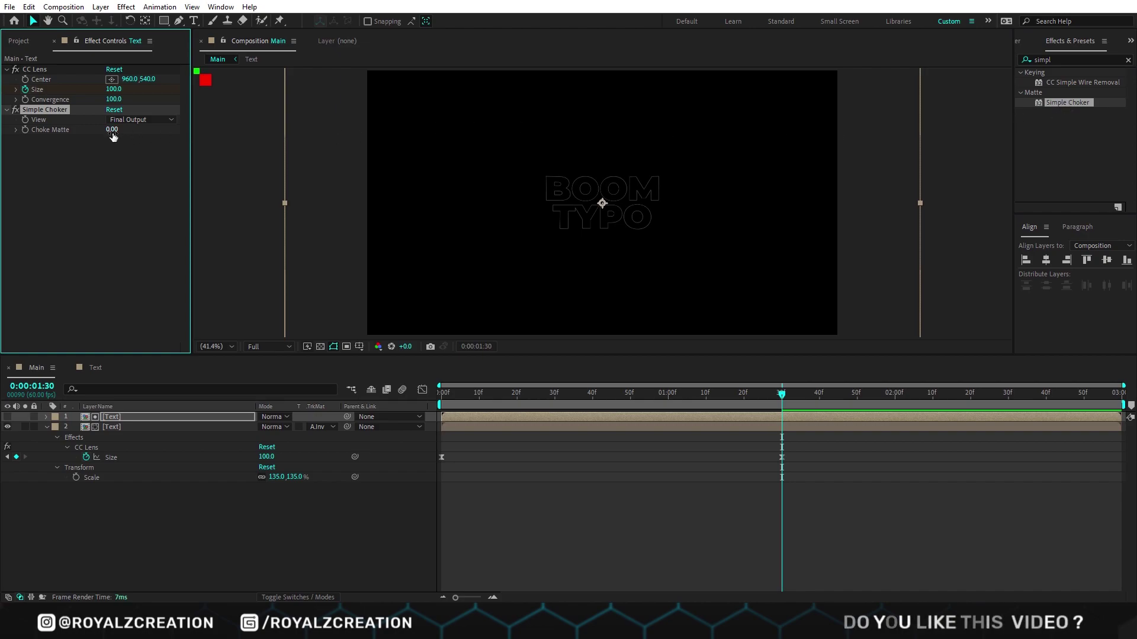
text(5)
key(Return)
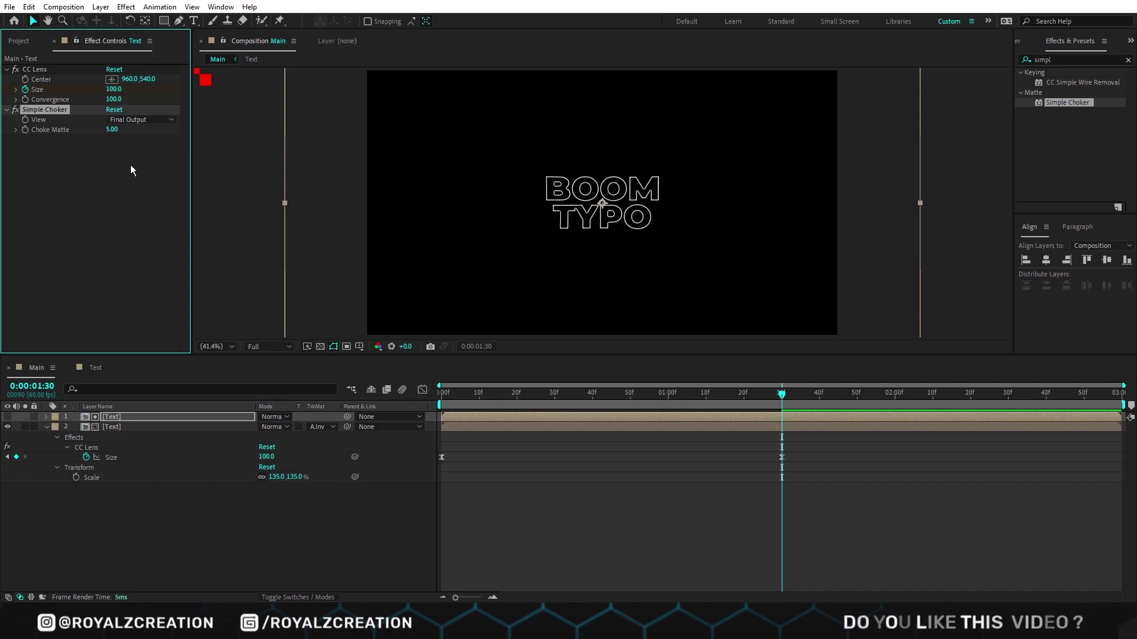
click(155, 423)
ctrl+click(159, 419)
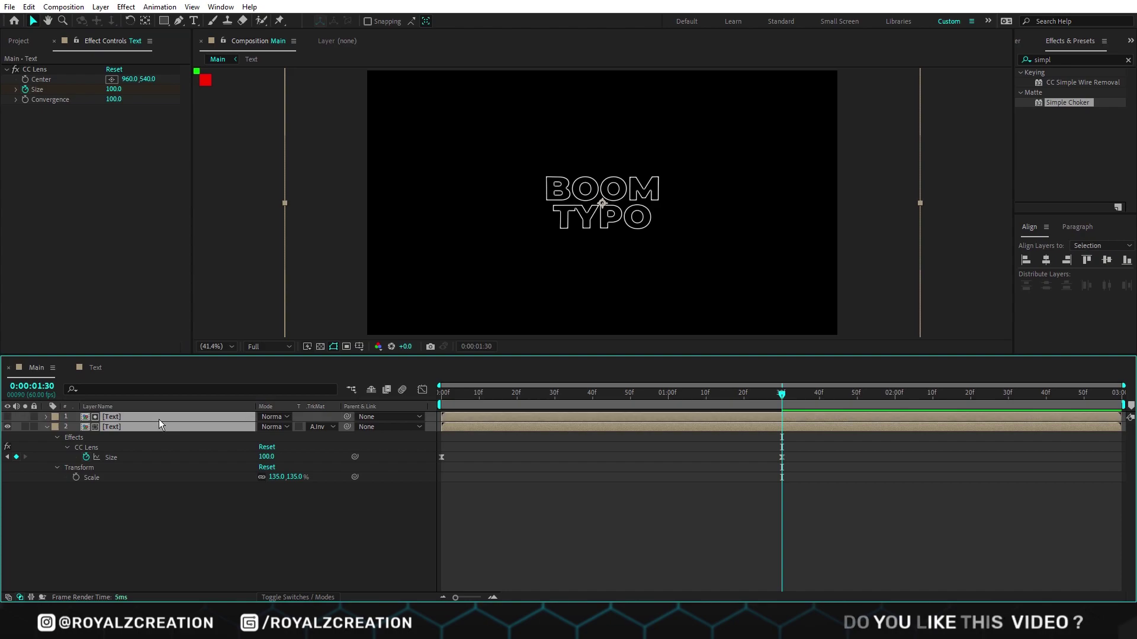
key(ctrl+d)
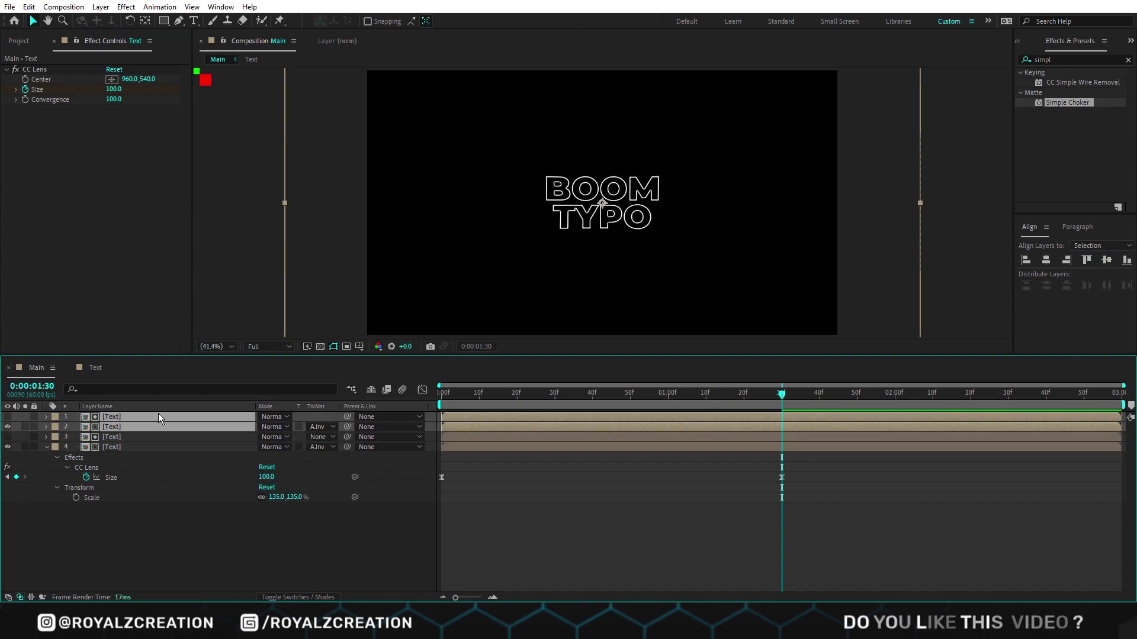
Step: Trim the duplicated pair to start at 0:00:01:30 and preview the two bursts from the start
key(alt+bracketleft)
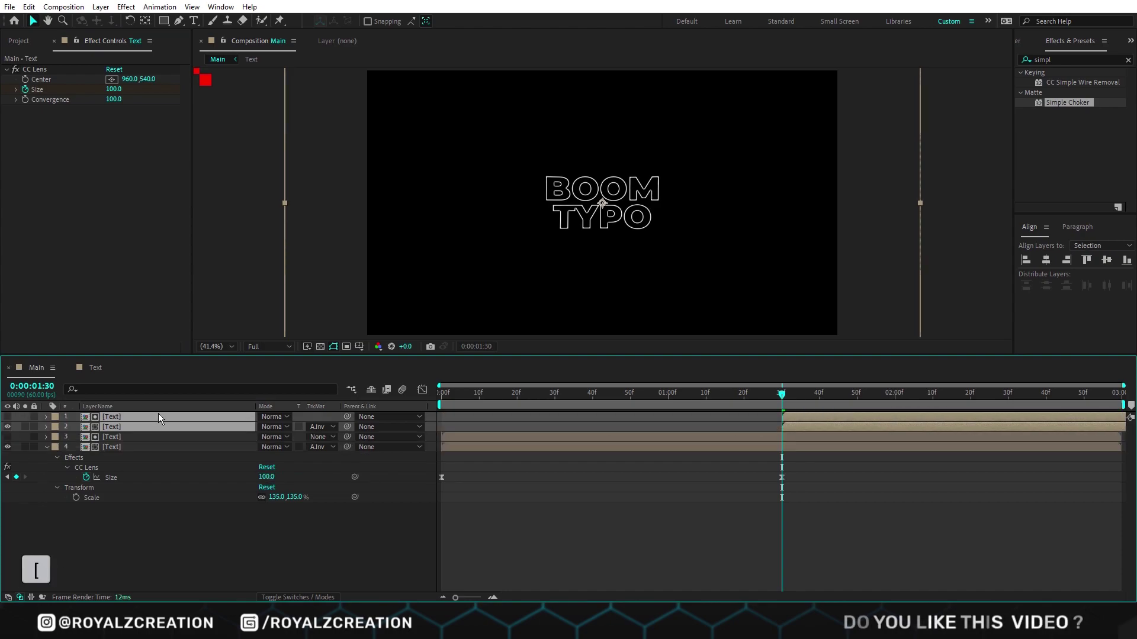
click(625, 557)
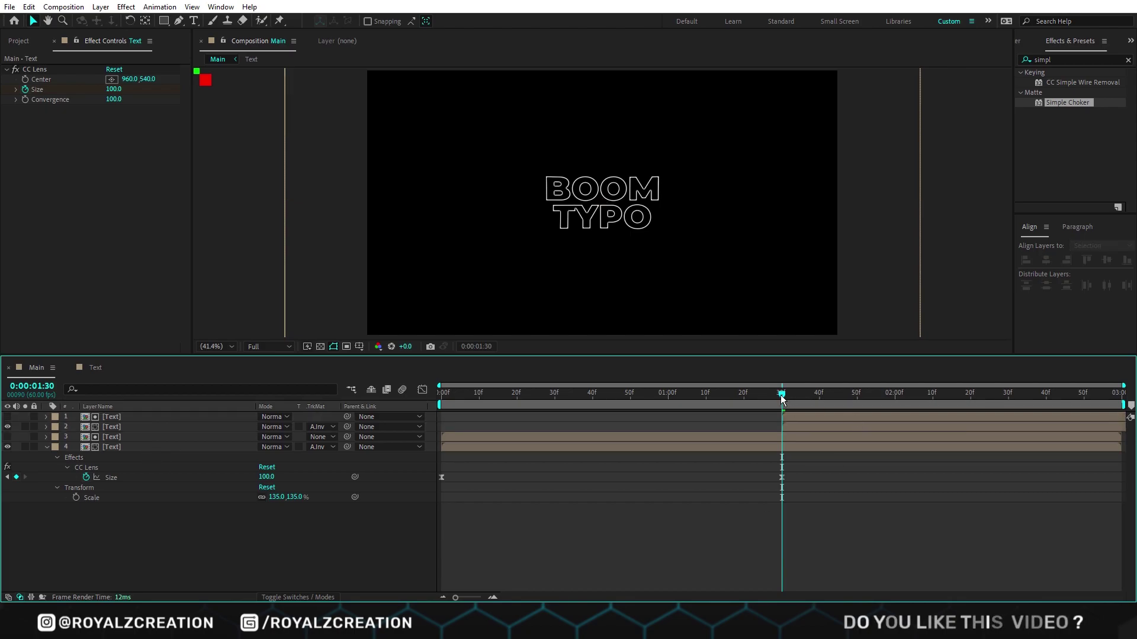
key(Home)
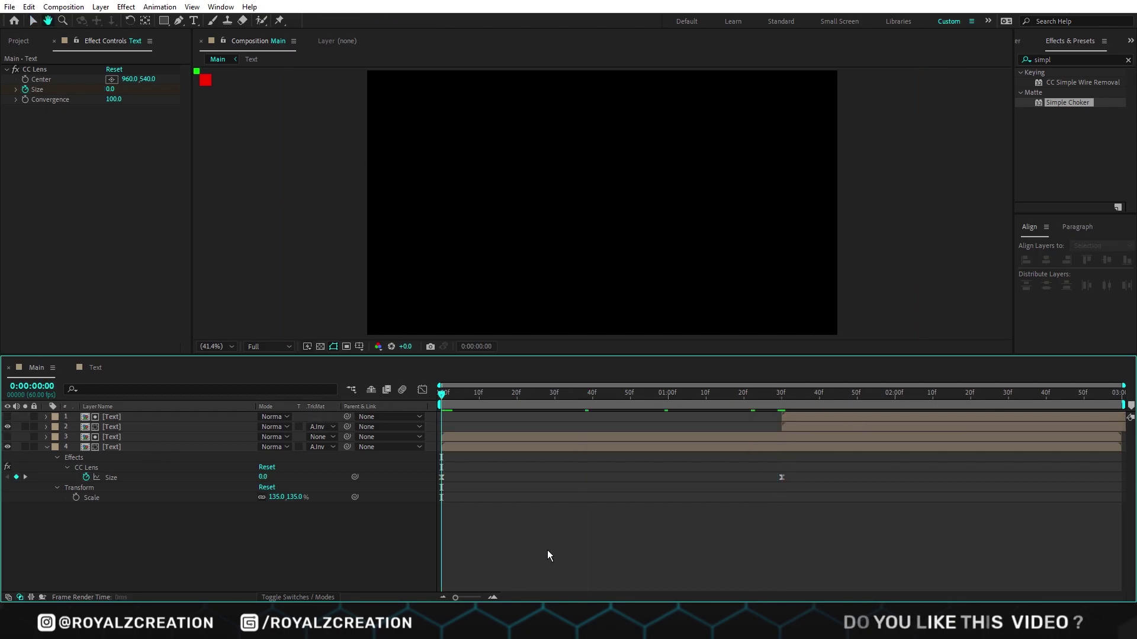
key(space)
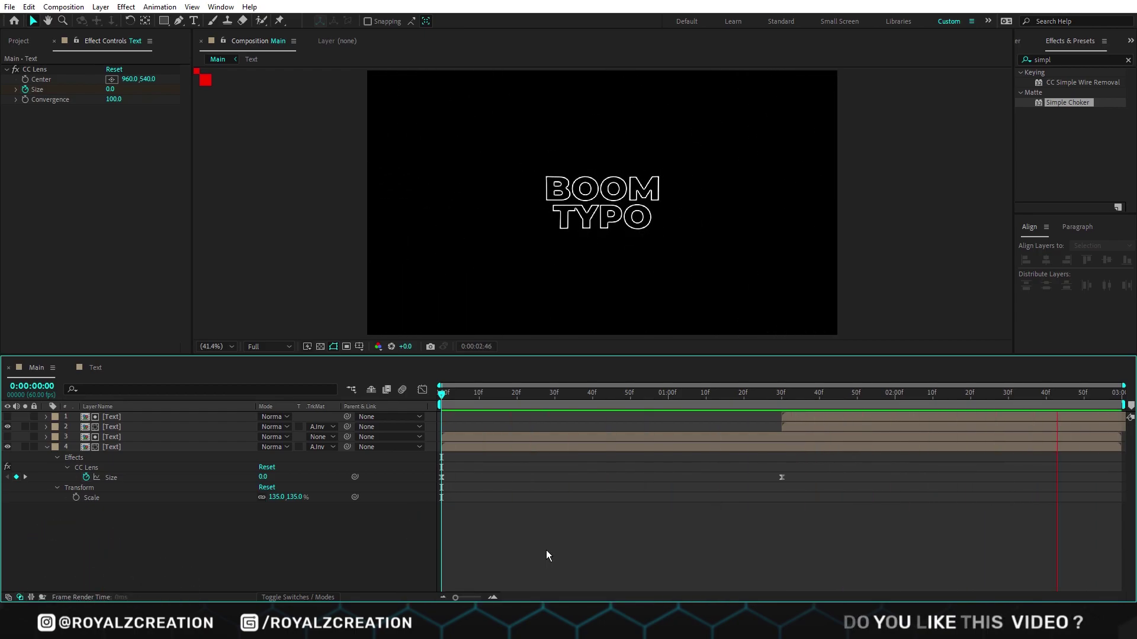
key(space)
drag(478, 393, 440, 395)
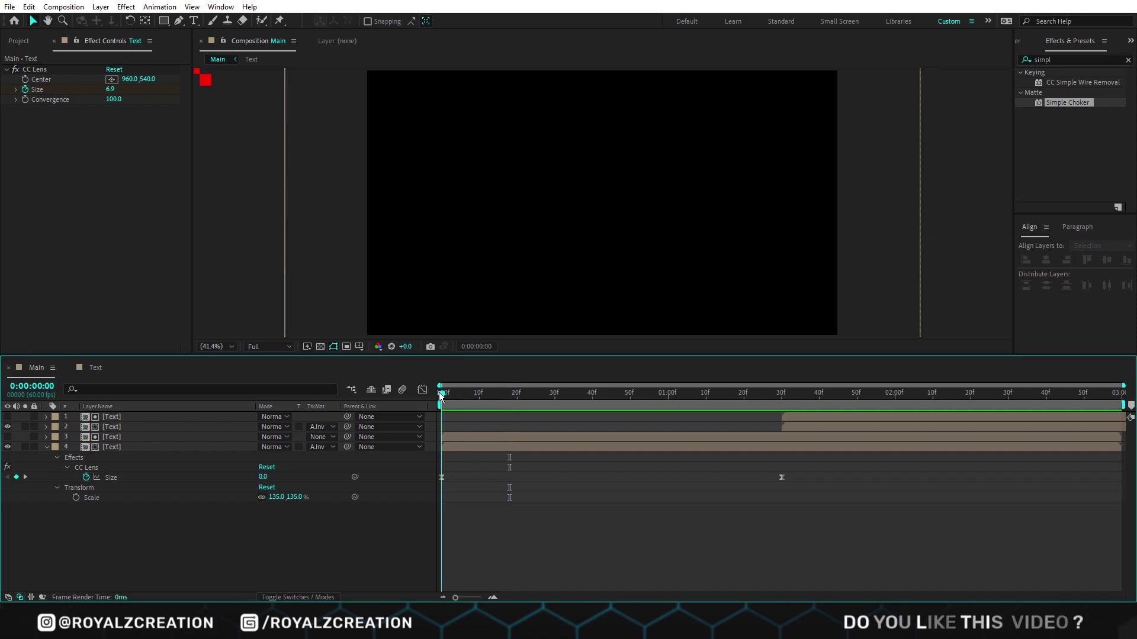
drag(151, 416, 148, 418)
Step: Duplicate a text layer and pre-compose the four lens text layers as 'Boom'
click(130, 429)
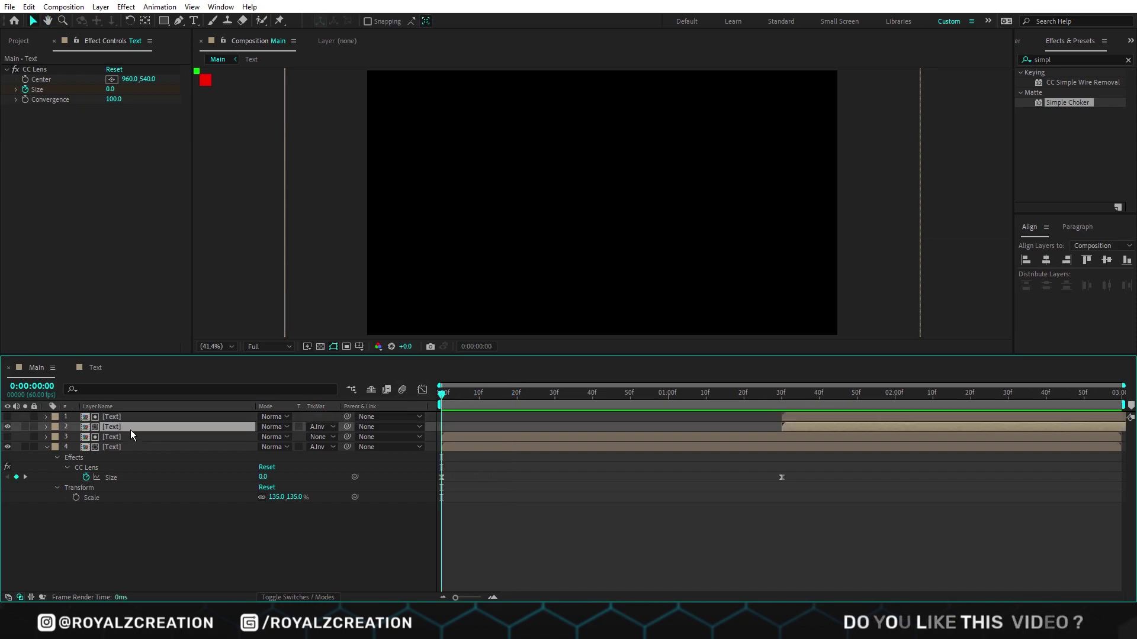
key(ctrl+d)
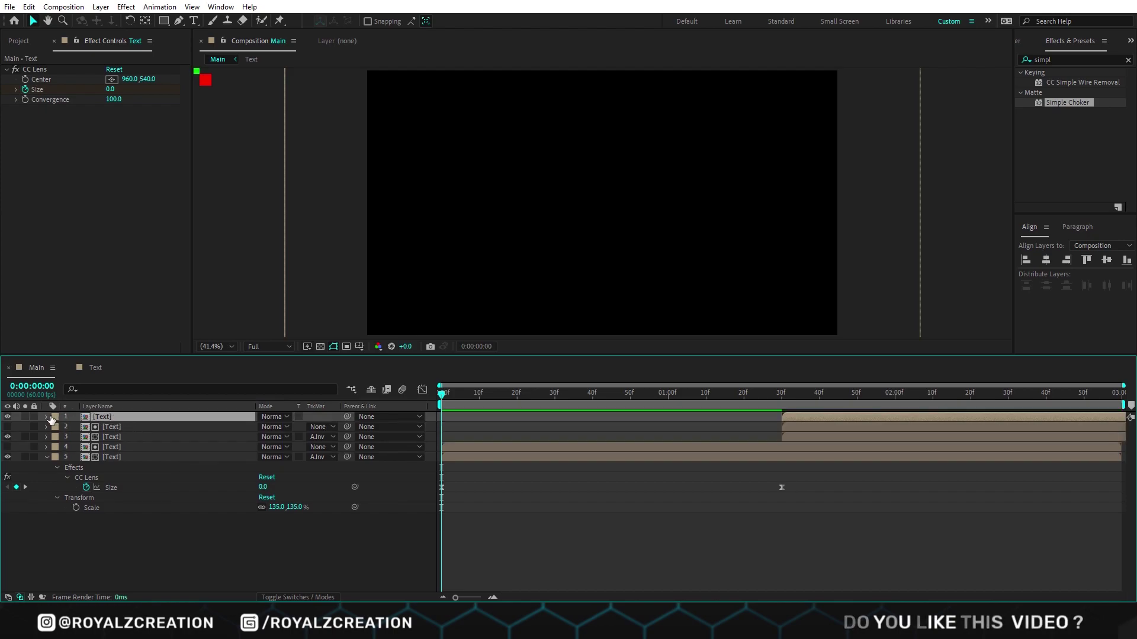
click(129, 457)
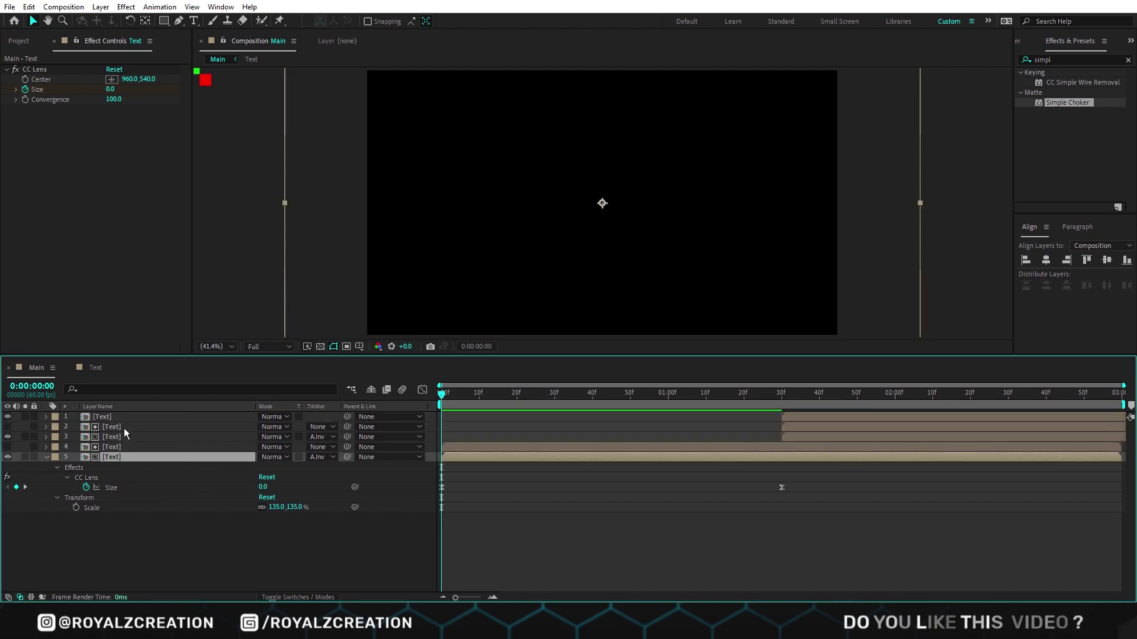
shift+click(126, 428)
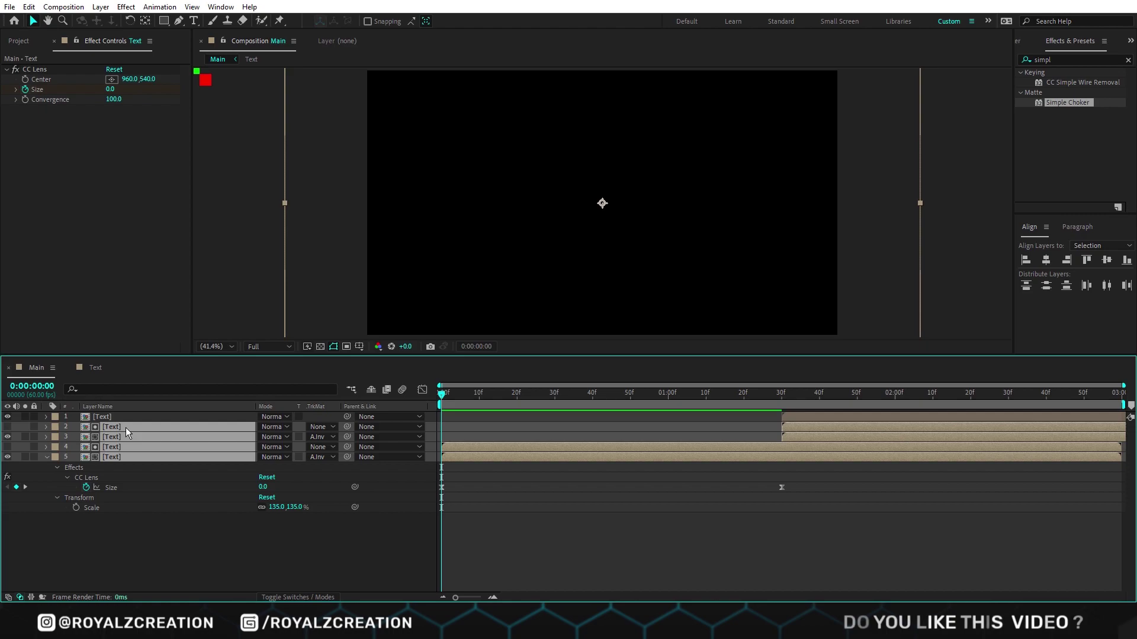
key(ctrl+shift+c)
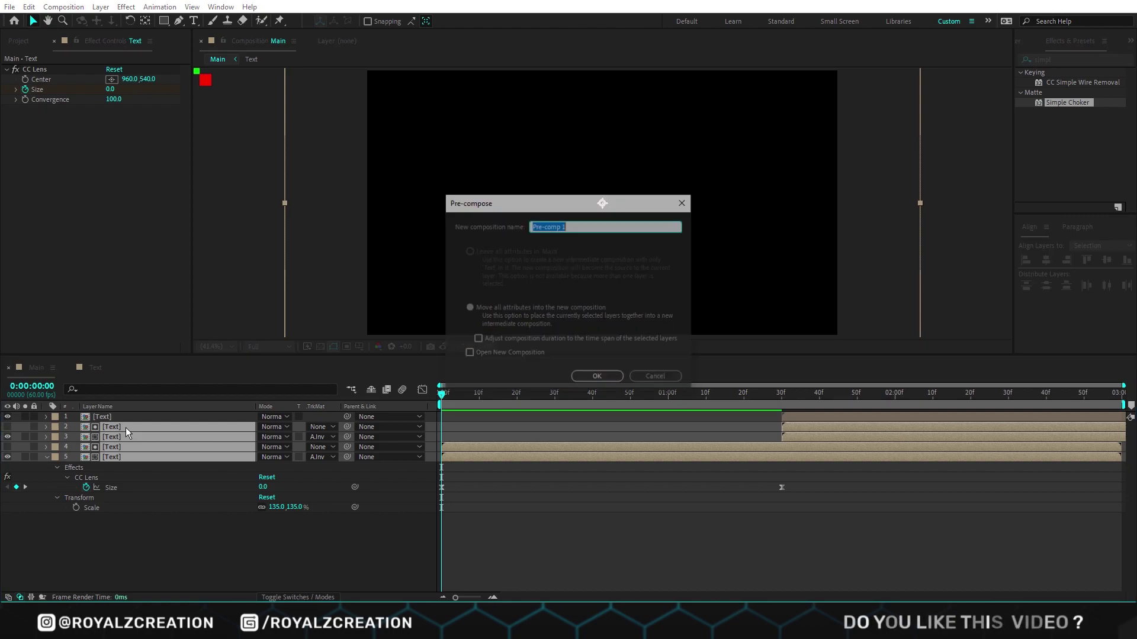
text(Boom)
key(Return)
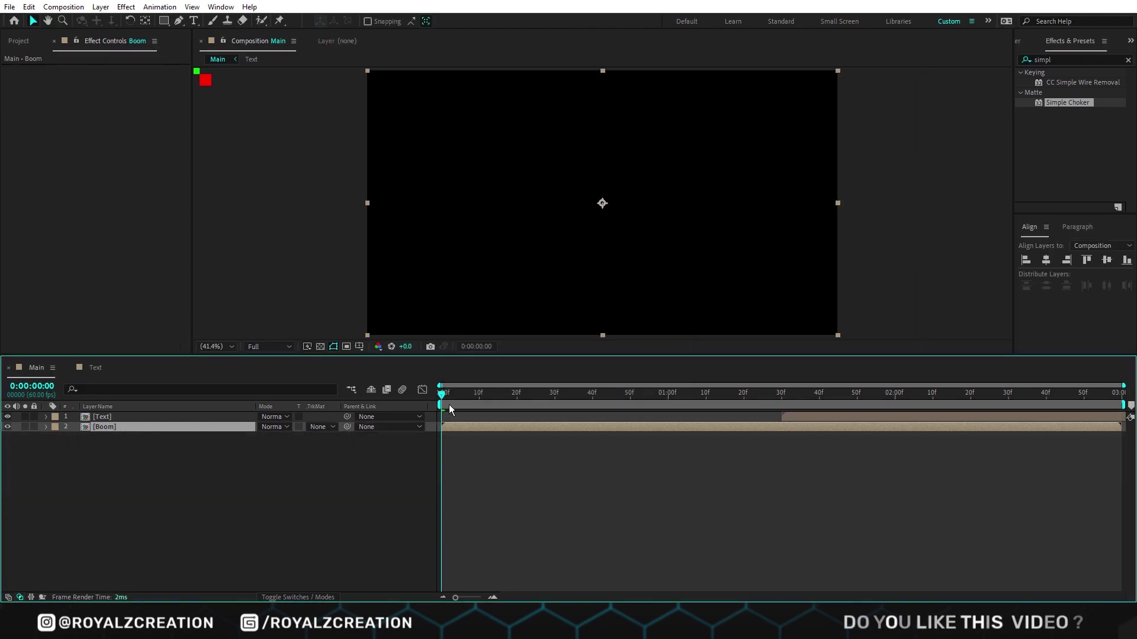
Step: Duplicate the remaining Text layer and move the copy's start to frame 0
click(804, 420)
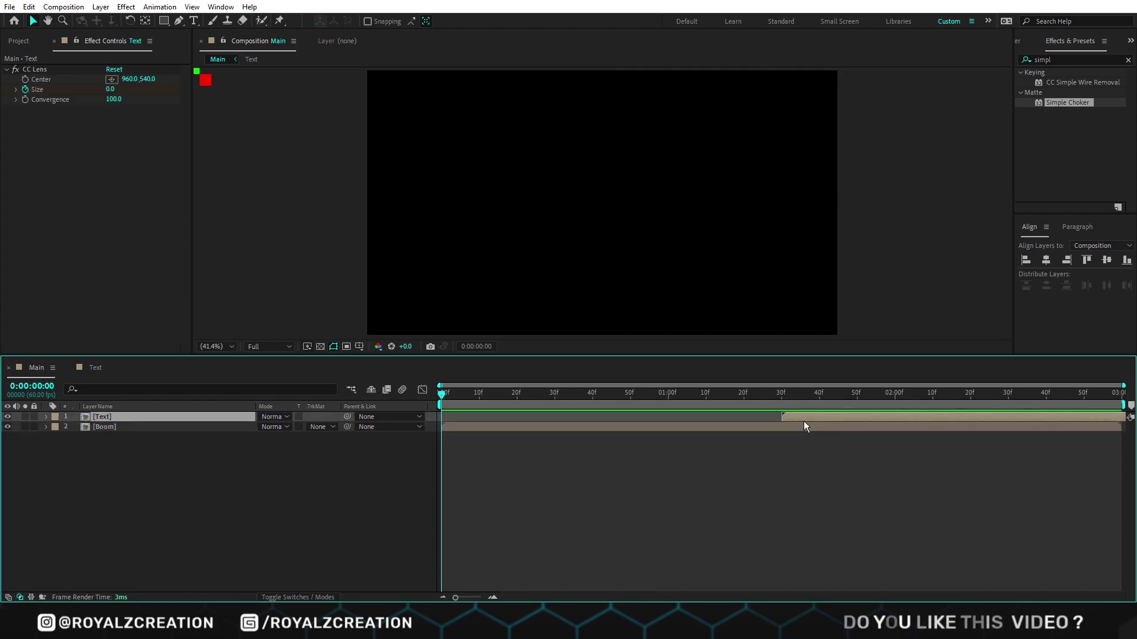
key(ctrl+d)
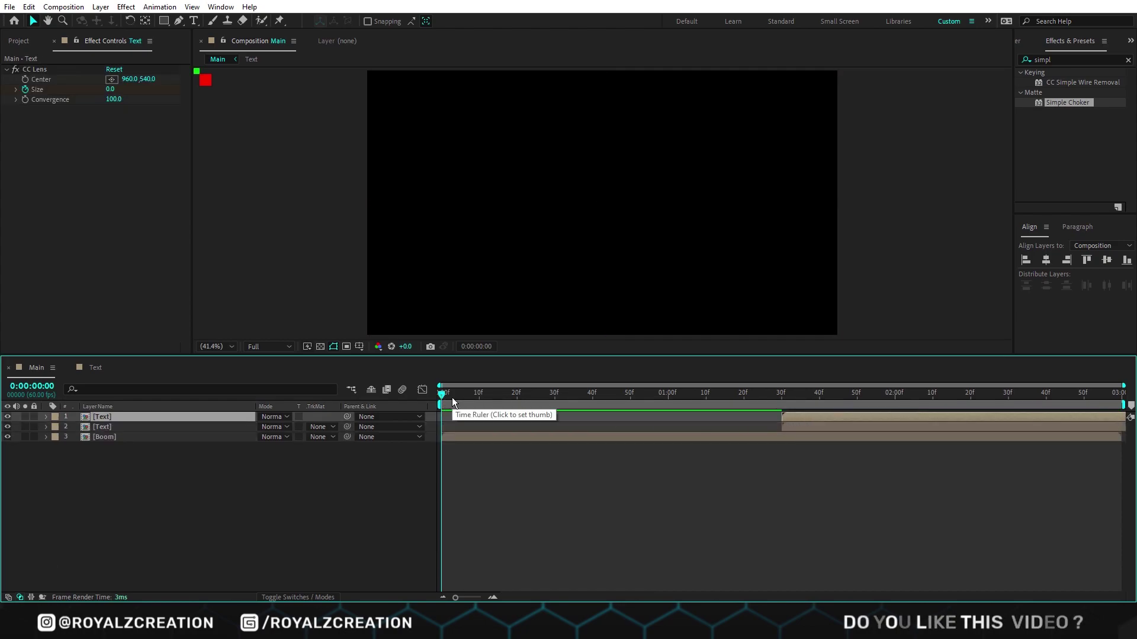
key(bracketleft)
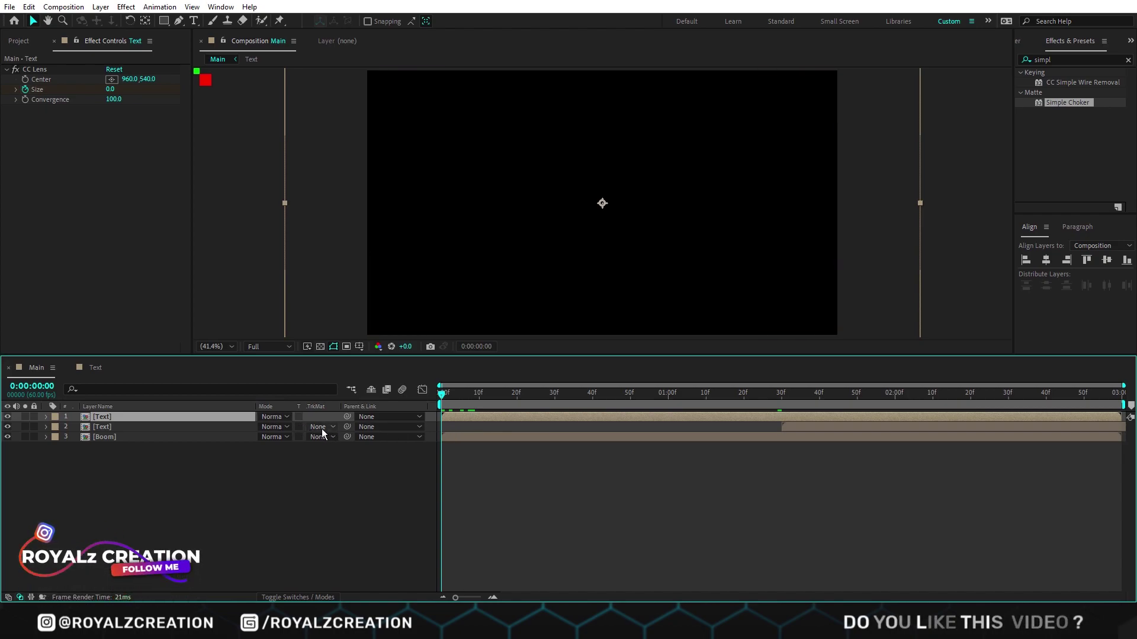
click(115, 436)
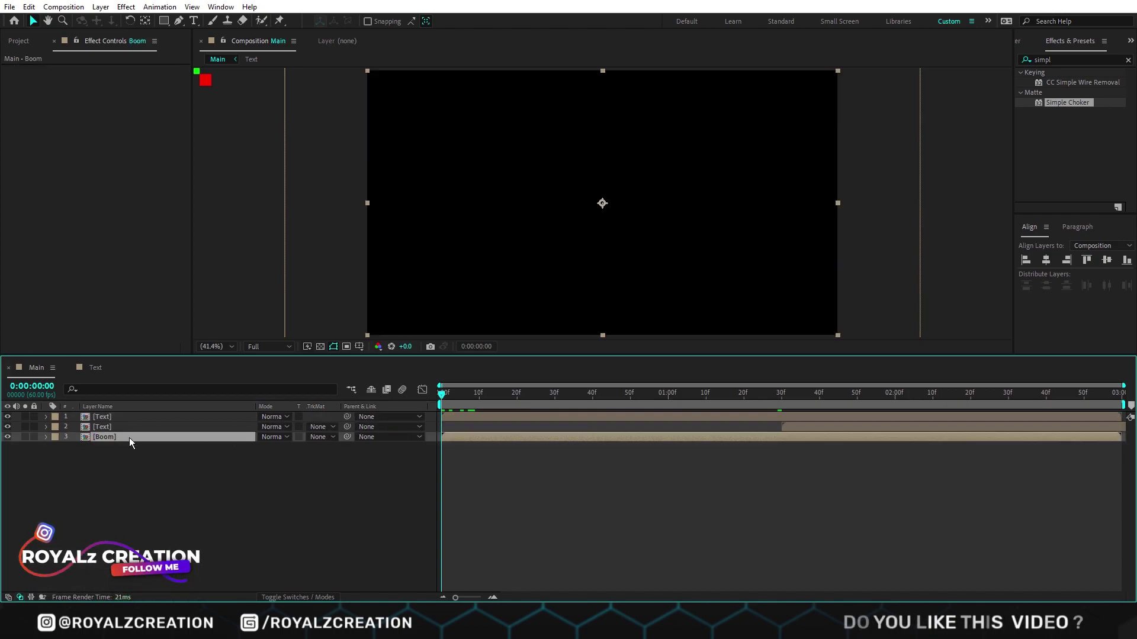
Step: Apply the Echo effect to the Boom layer
click(1066, 59)
text(echo)
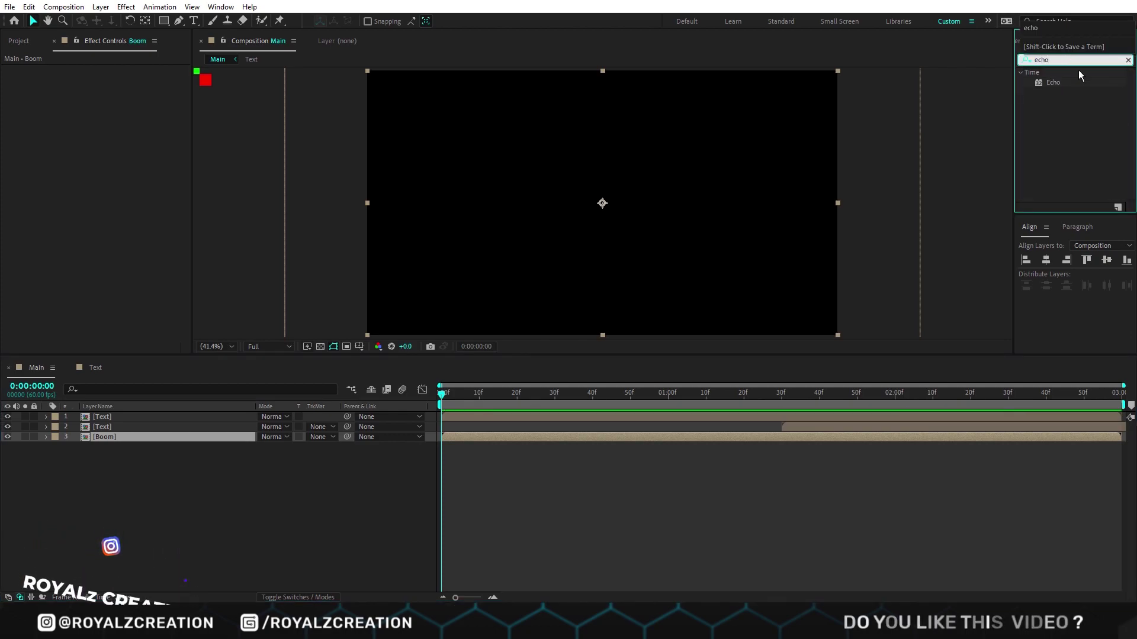
click(1060, 83)
double_click(1060, 83)
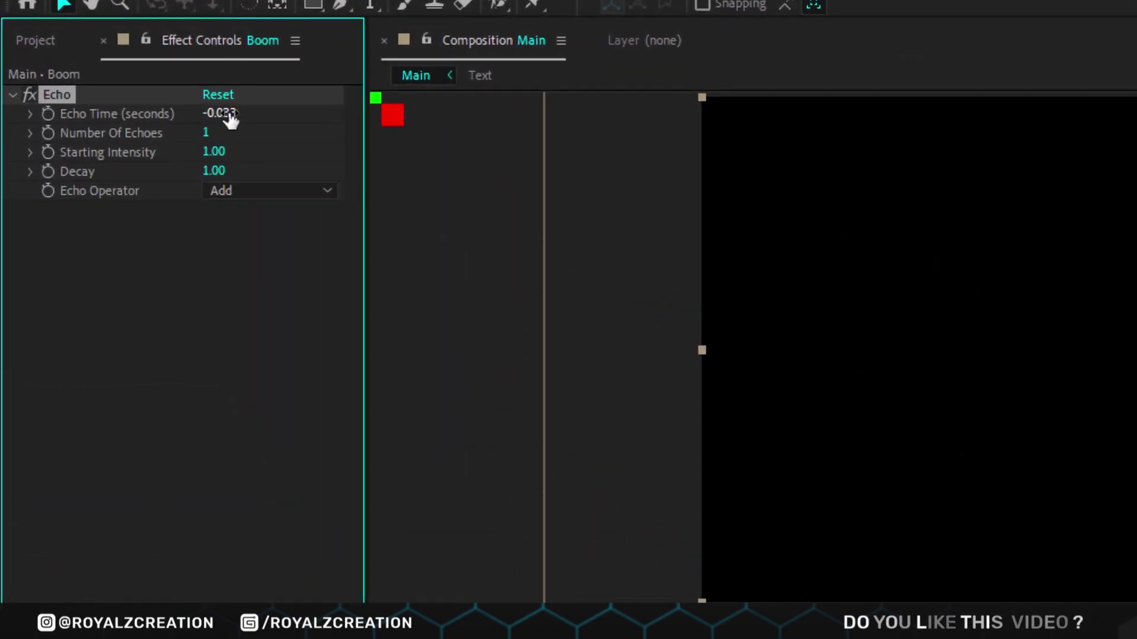
Step: Set Echo Time to -0.007, Number Of Echoes to 35 and Decay to 0.90
click(115, 79)
text(0.033)
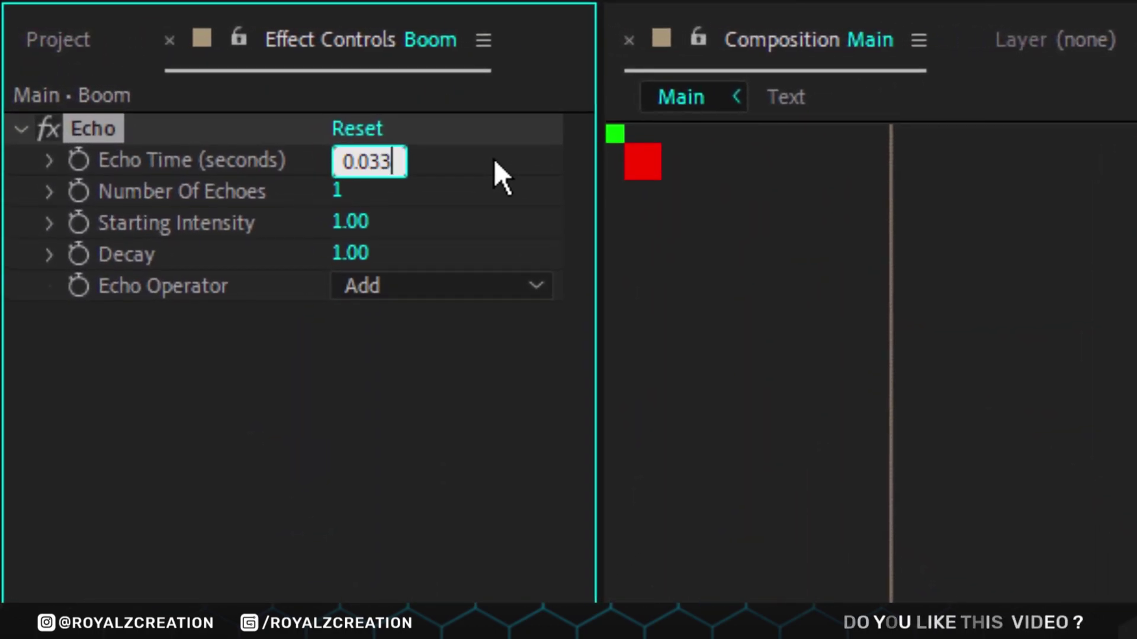
key(BackSpace)
key(BackSpace)
text(07)
key(Return)
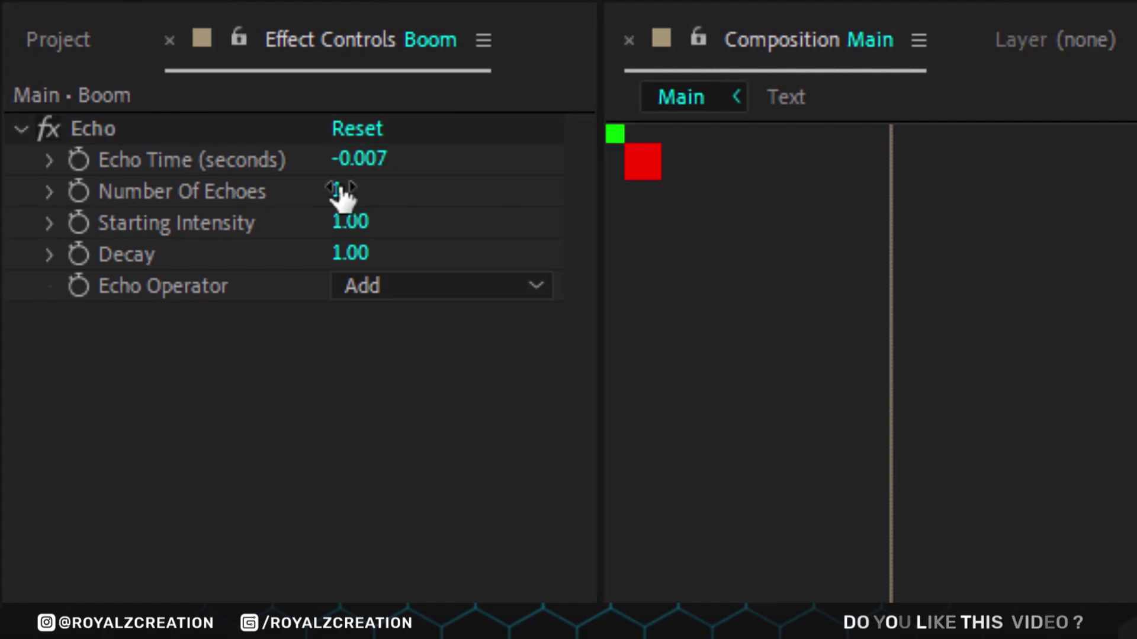
click(337, 191)
text(35)
key(Return)
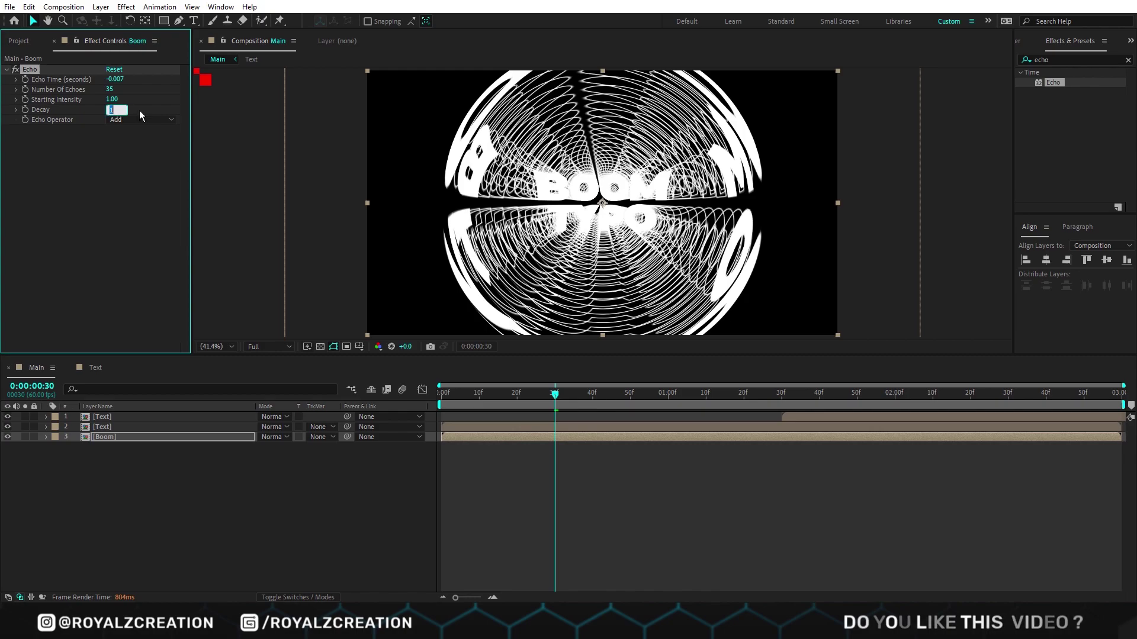
text(0.9)
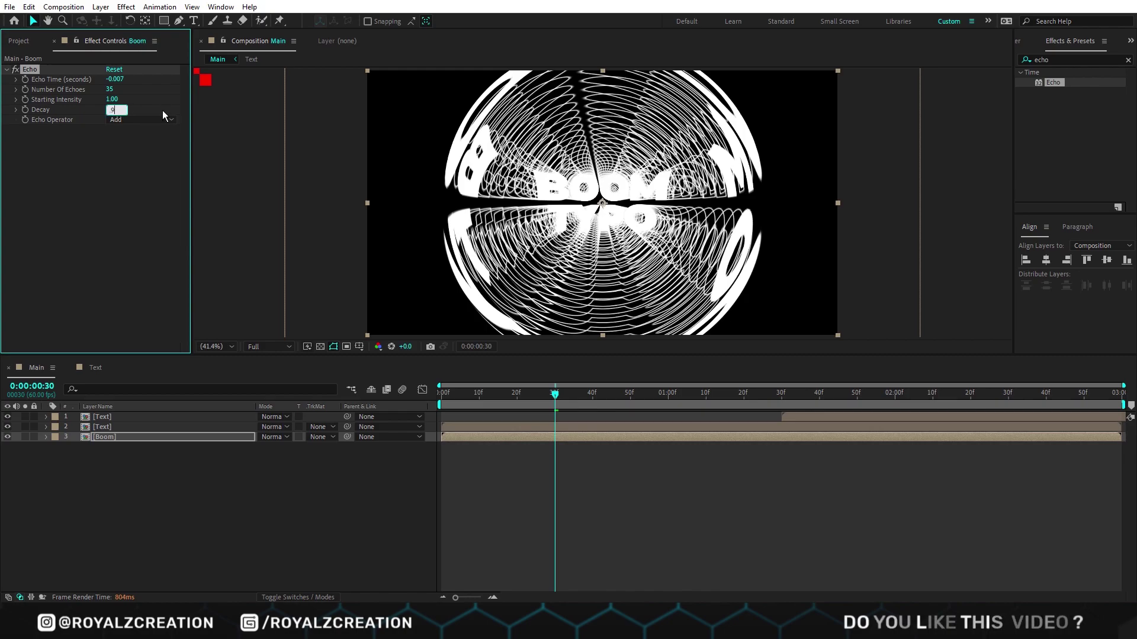
key(Return)
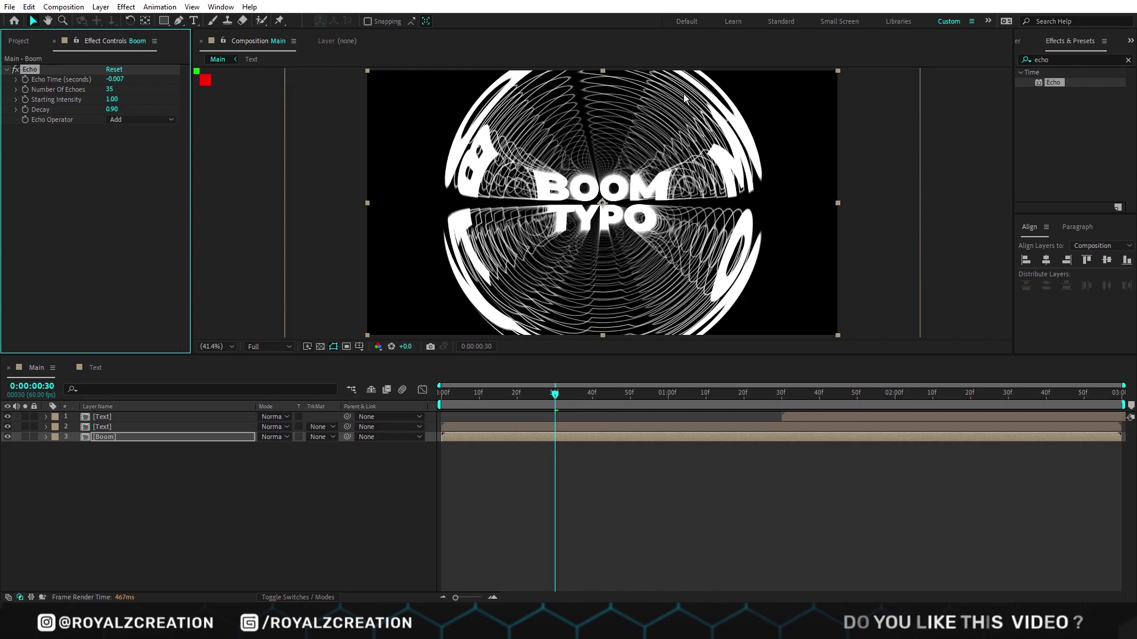
Step: Add a Gradient Ramp to Boom running from purple to orange
click(1060, 59)
text(Gradie)
double_click(1086, 124)
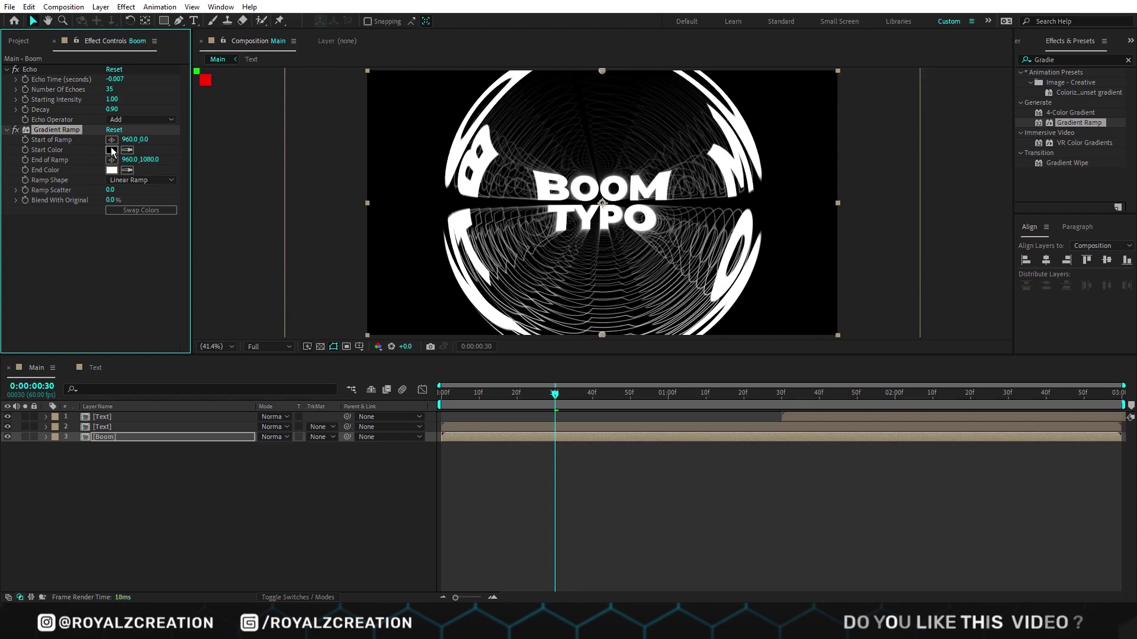
click(112, 150)
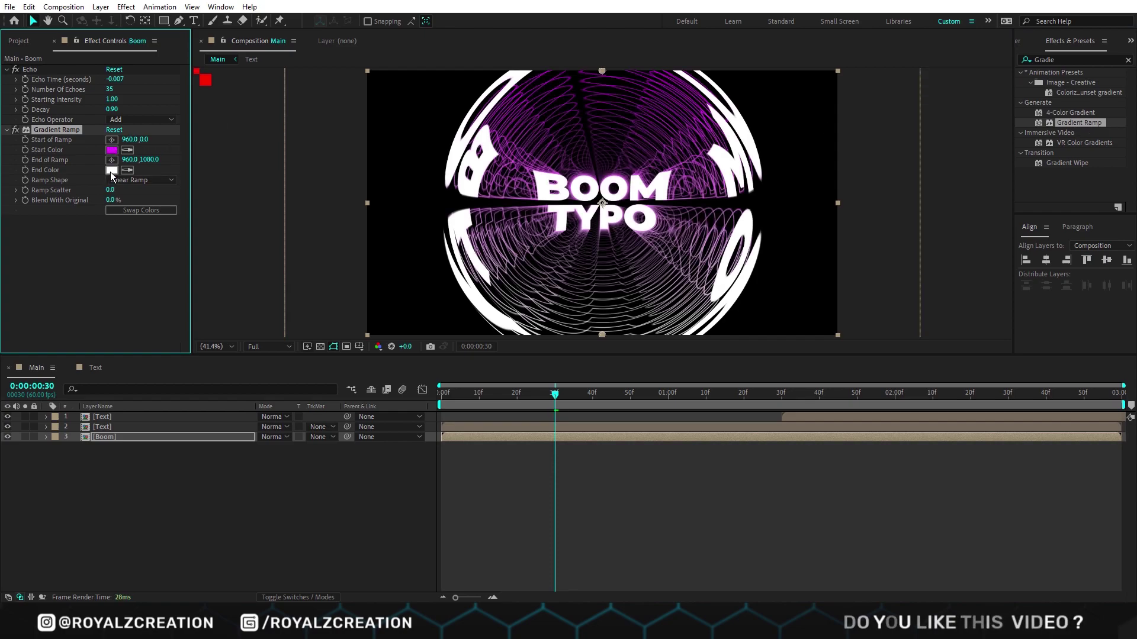
click(112, 171)
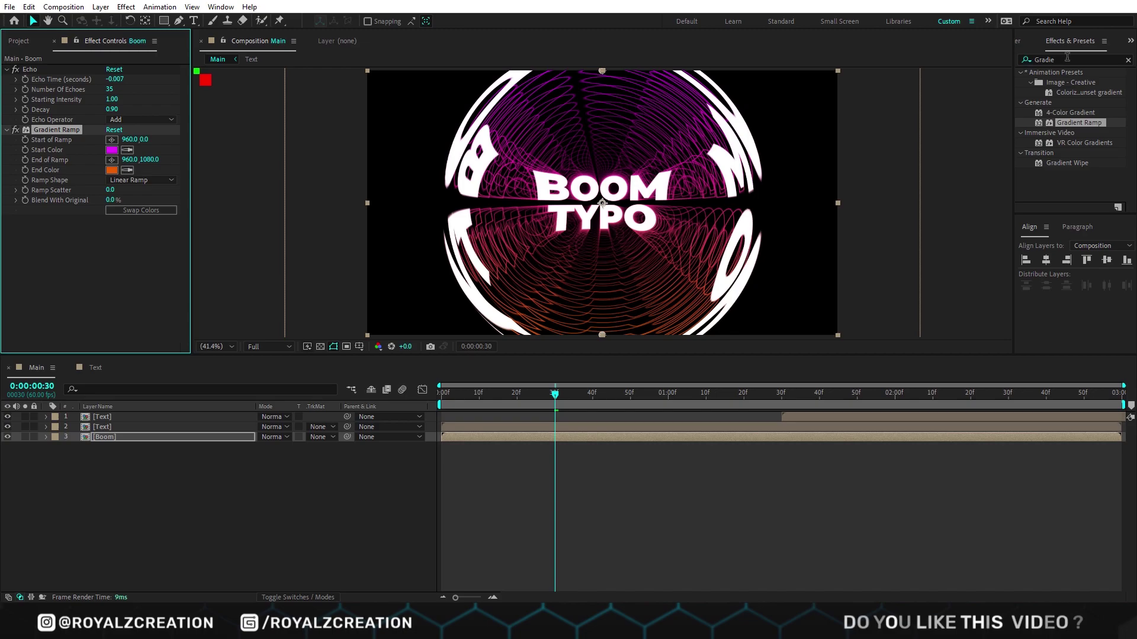
Step: Add Glow to Boom with Glow Radius 150 and Glow Intensity 1.5
double_click(1066, 60)
text(Glow)
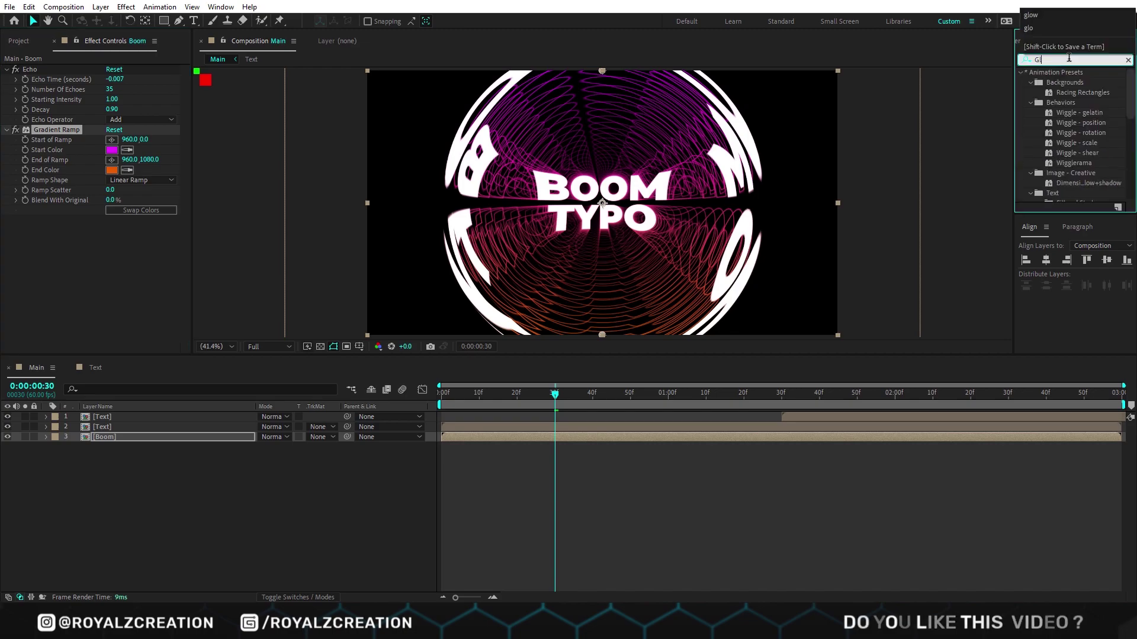
double_click(1063, 132)
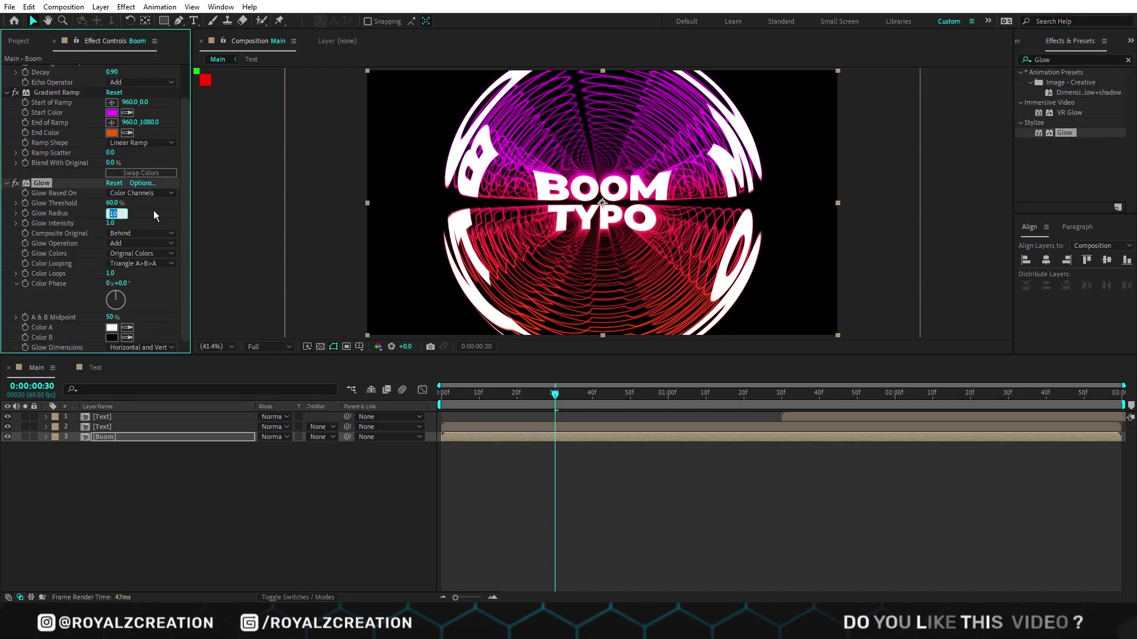
text(150)
key(Return)
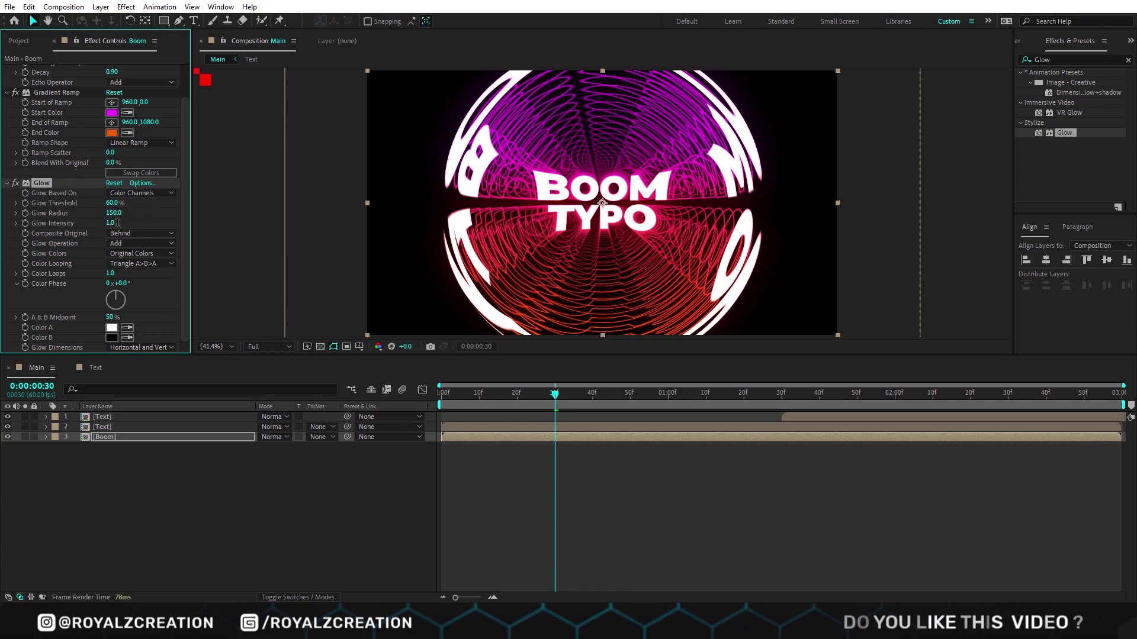
text(1.5)
key(Return)
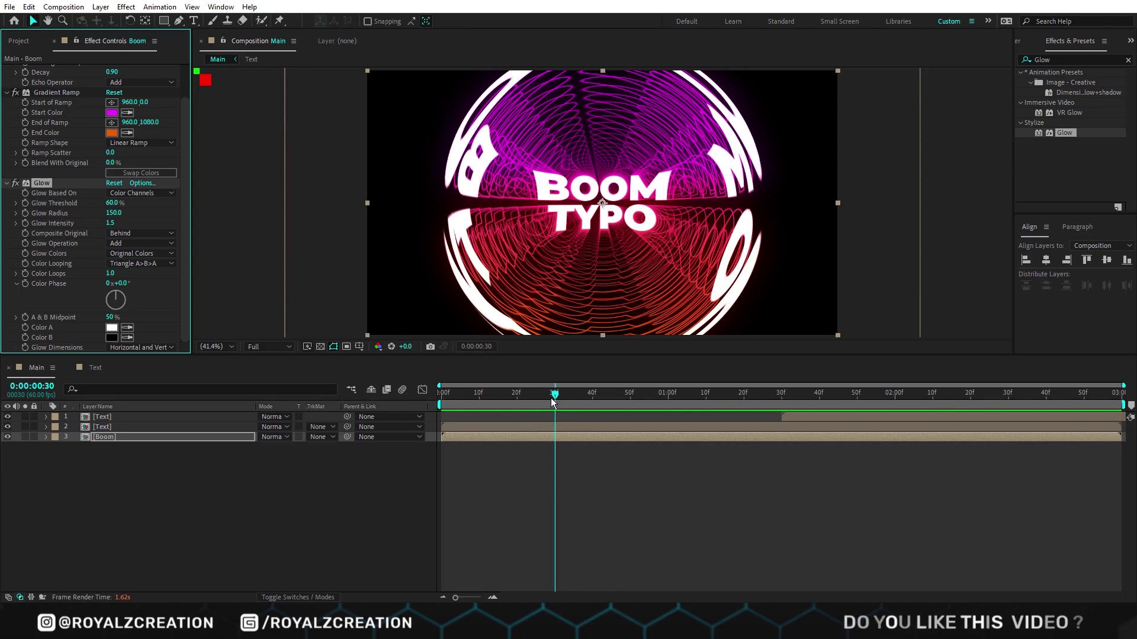
drag(551, 395, 447, 406)
key(space)
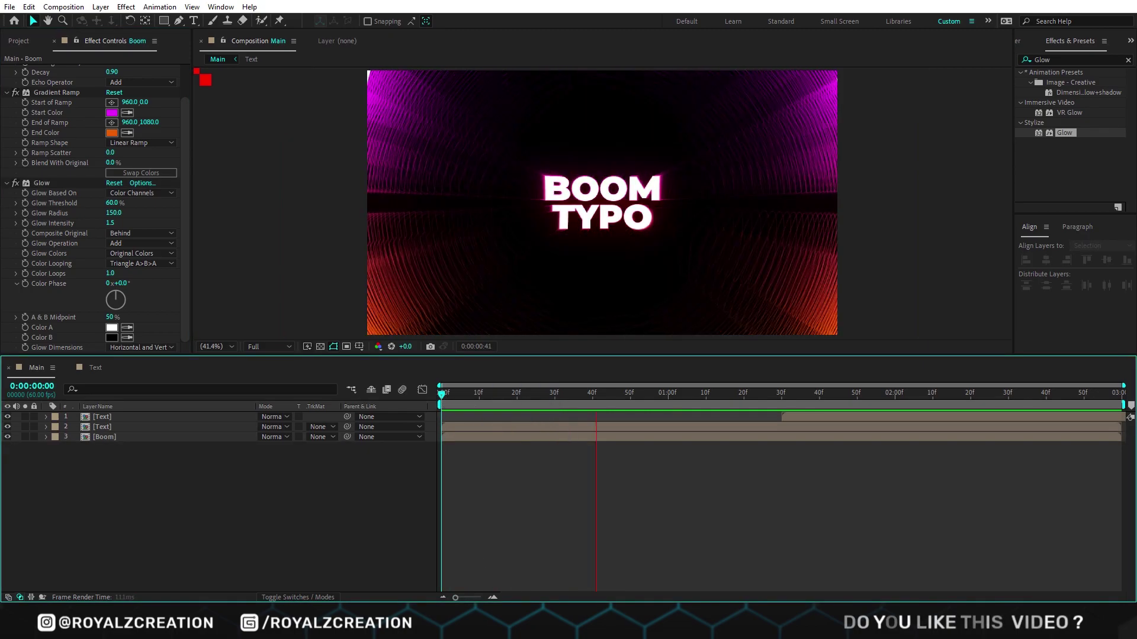